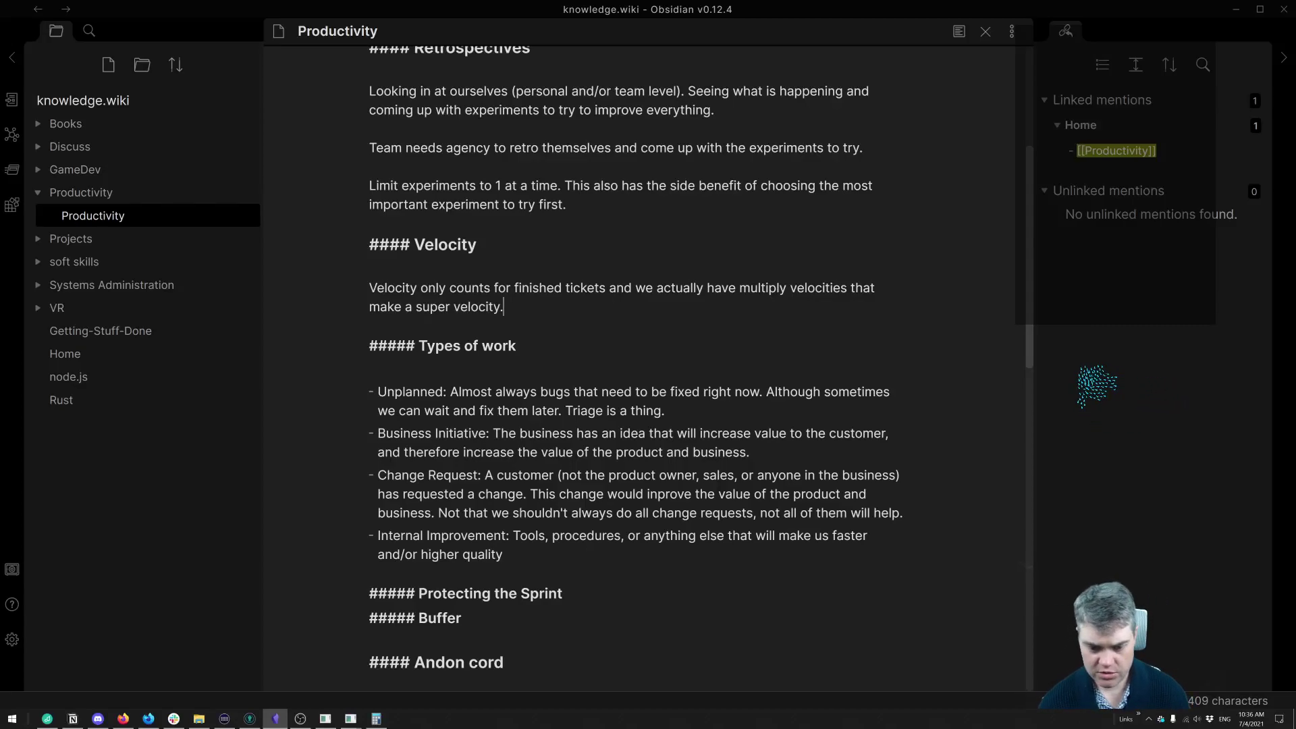
# Insert two blank lines under the Protecting the Sprint heading in the Productivity note.
pyautogui.press('Return')
pyautogui.press('Return')
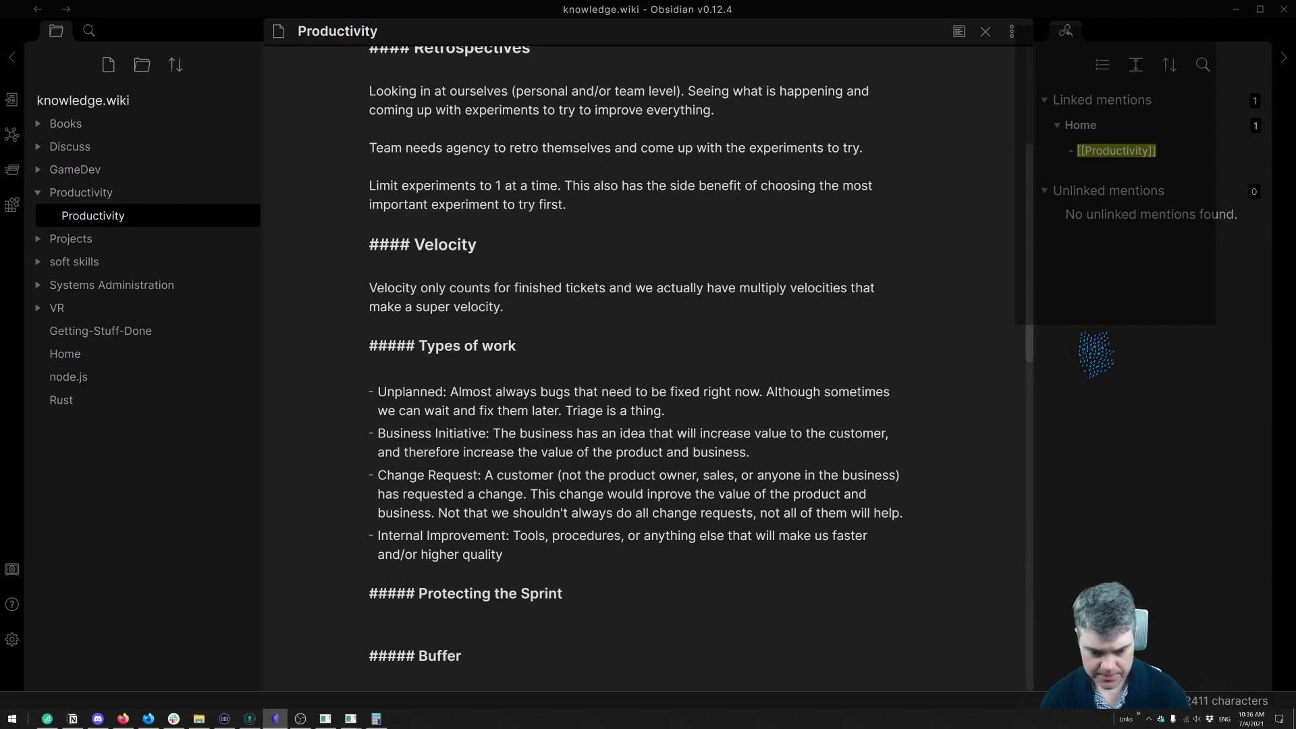
pyautogui.press('Return')
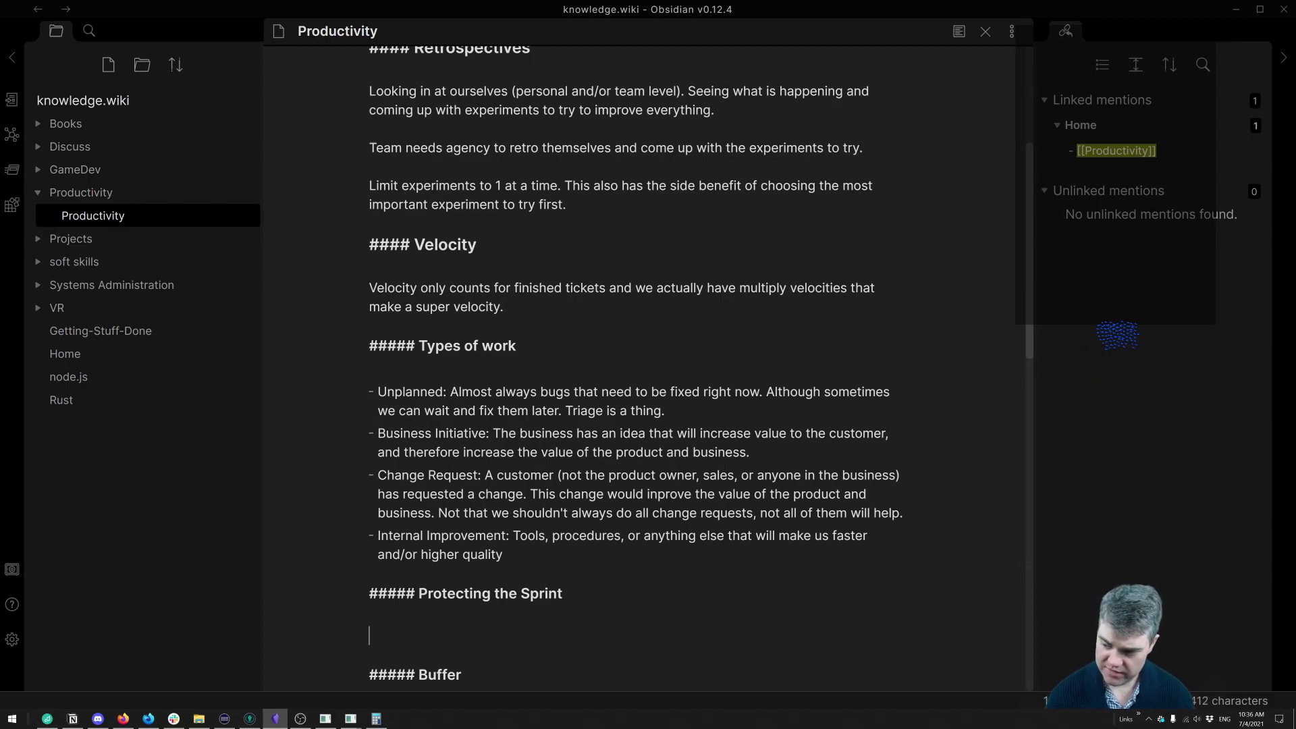
pyautogui.hotkey('alt', 'Tab')
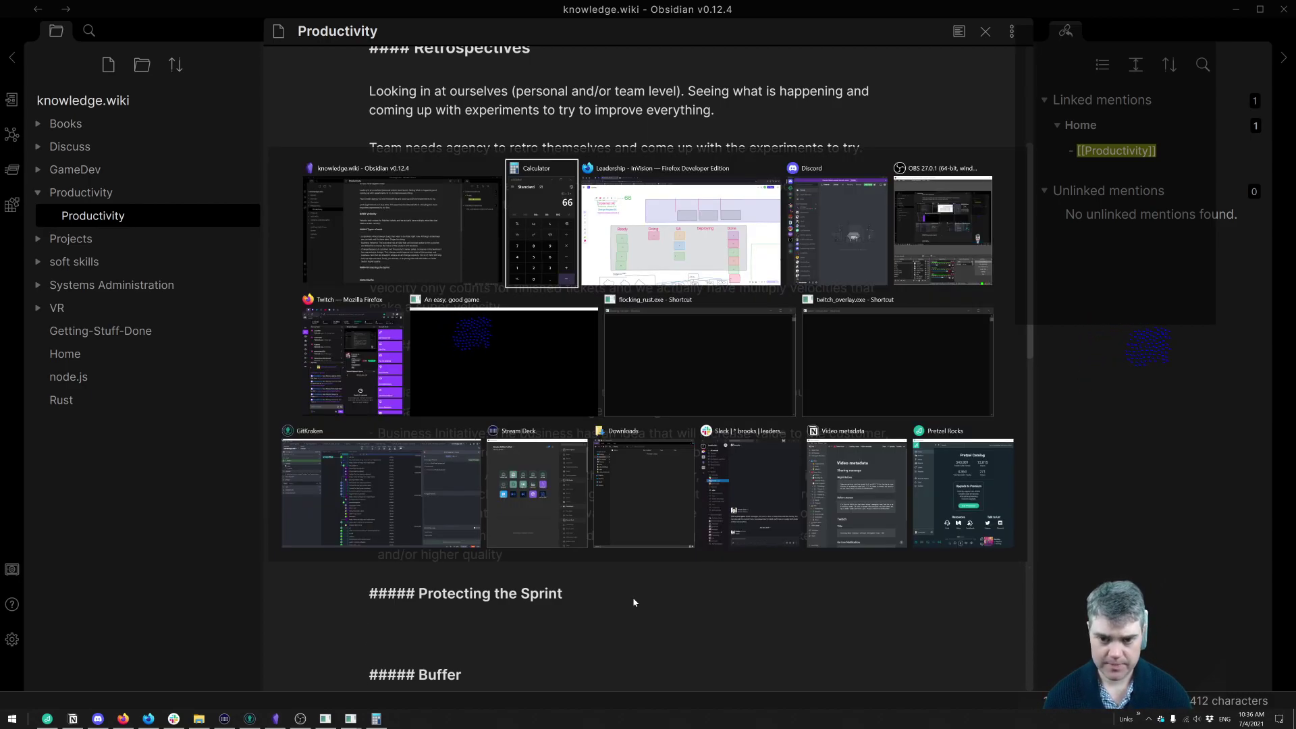
# Lock the kanban board frame in place and delete every card in the Done column.
pyautogui.hotkey('alt', 'Tab')
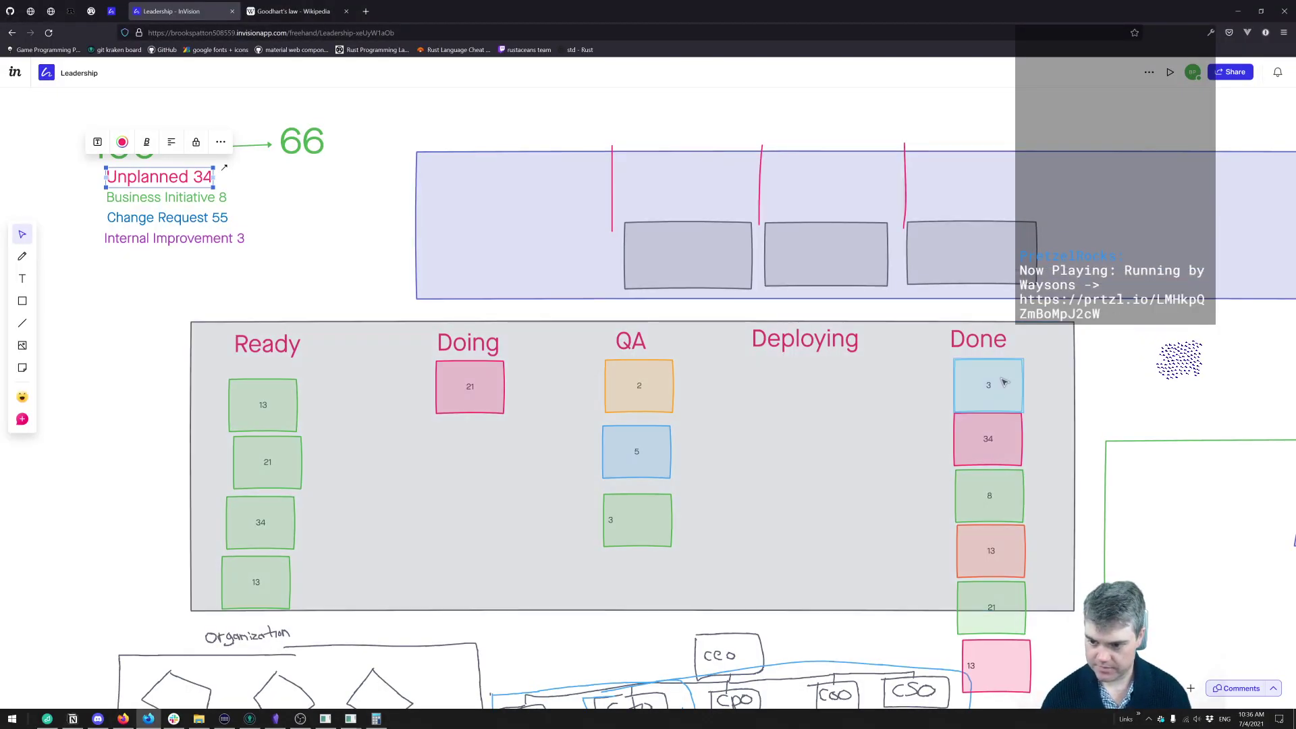
pyautogui.click(1054, 382)
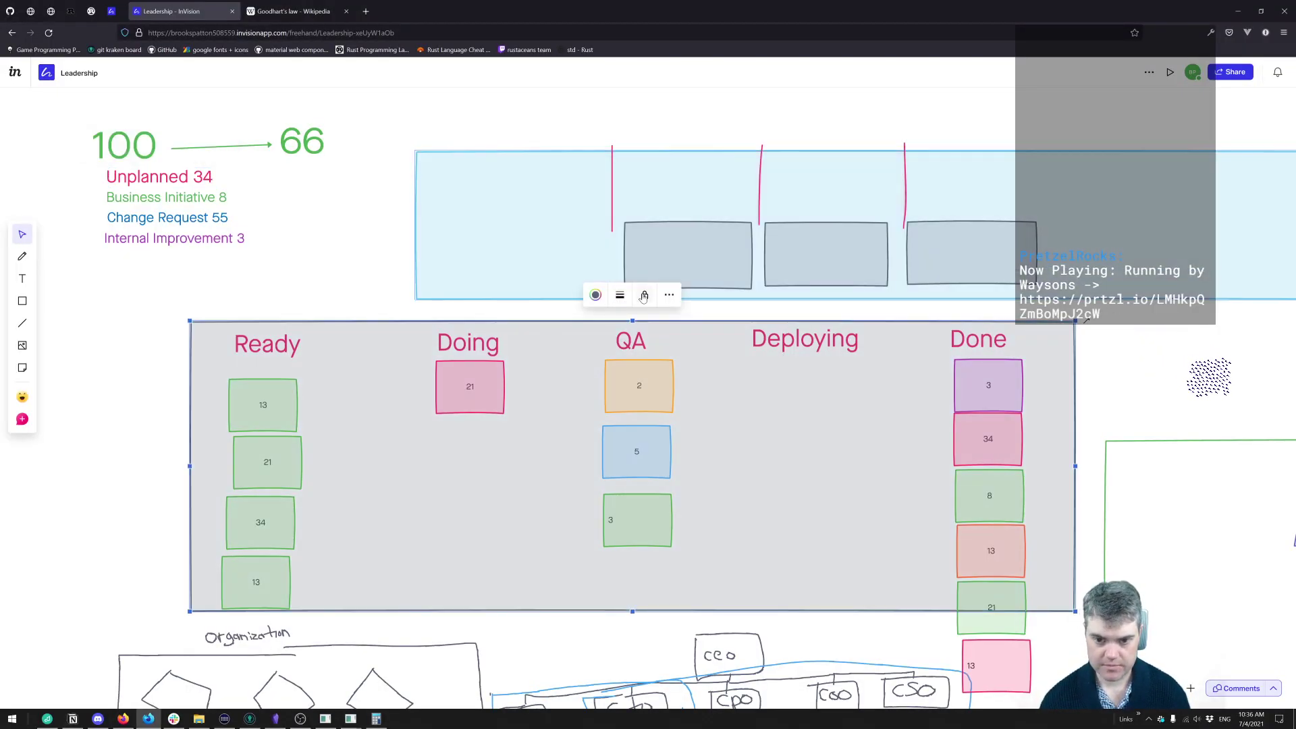
pyautogui.click(644, 297)
pyautogui.moveTo(1032, 377); pyautogui.dragTo(945, 674)
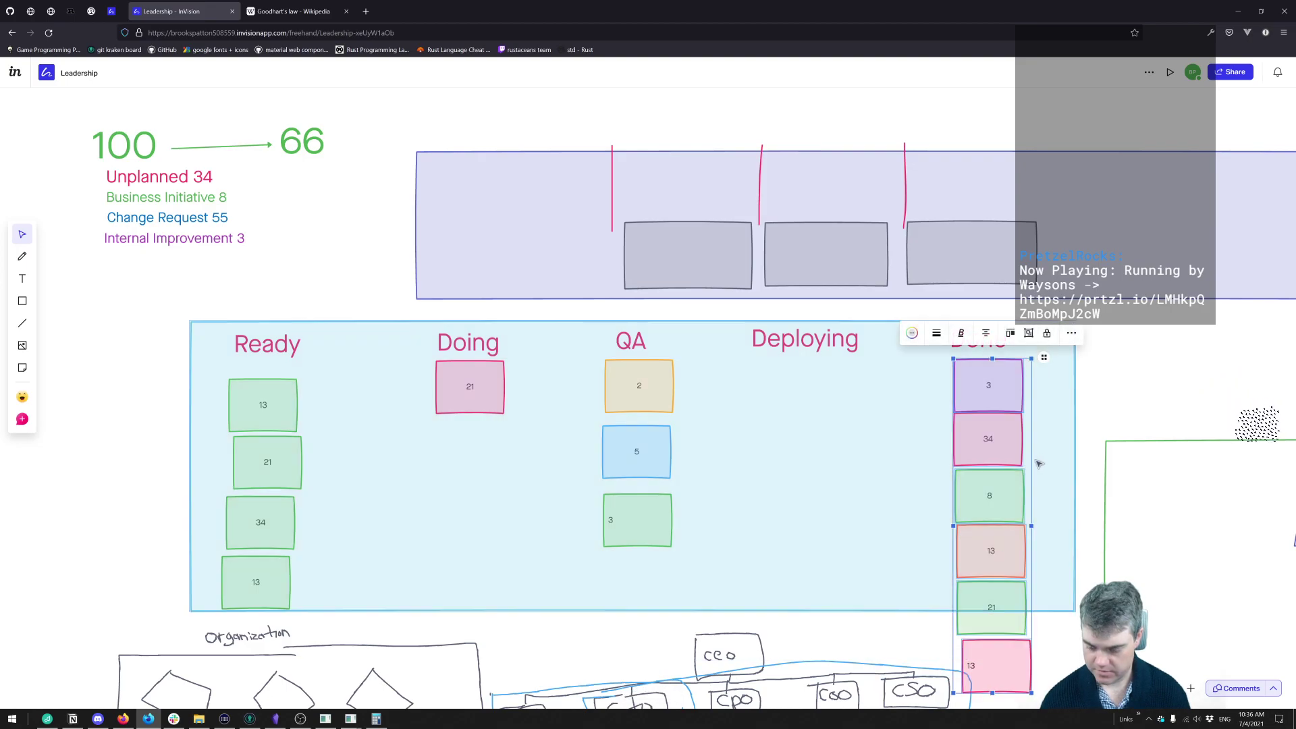
pyautogui.press('Delete')
# Delete the Doing and QA cards and move the four Ready cards off the board to the left.
pyautogui.moveTo(698, 378); pyautogui.dragTo(434, 550)
pyautogui.press('Delete')
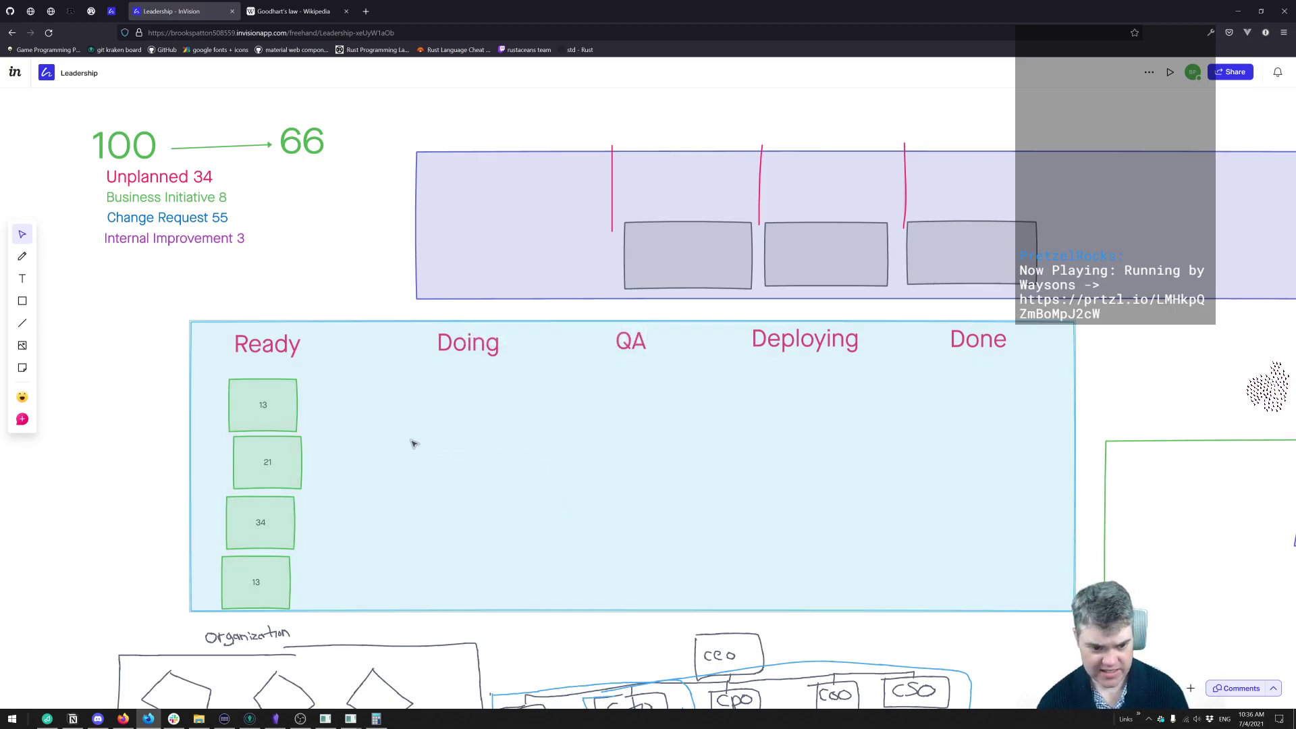
pyautogui.moveTo(309, 371); pyautogui.dragTo(290, 611)
pyautogui.moveTo(267, 436); pyautogui.dragTo(150, 365)
# Colour the copied 13 and 21 ticket cards pink.
pyautogui.click(110, 605)
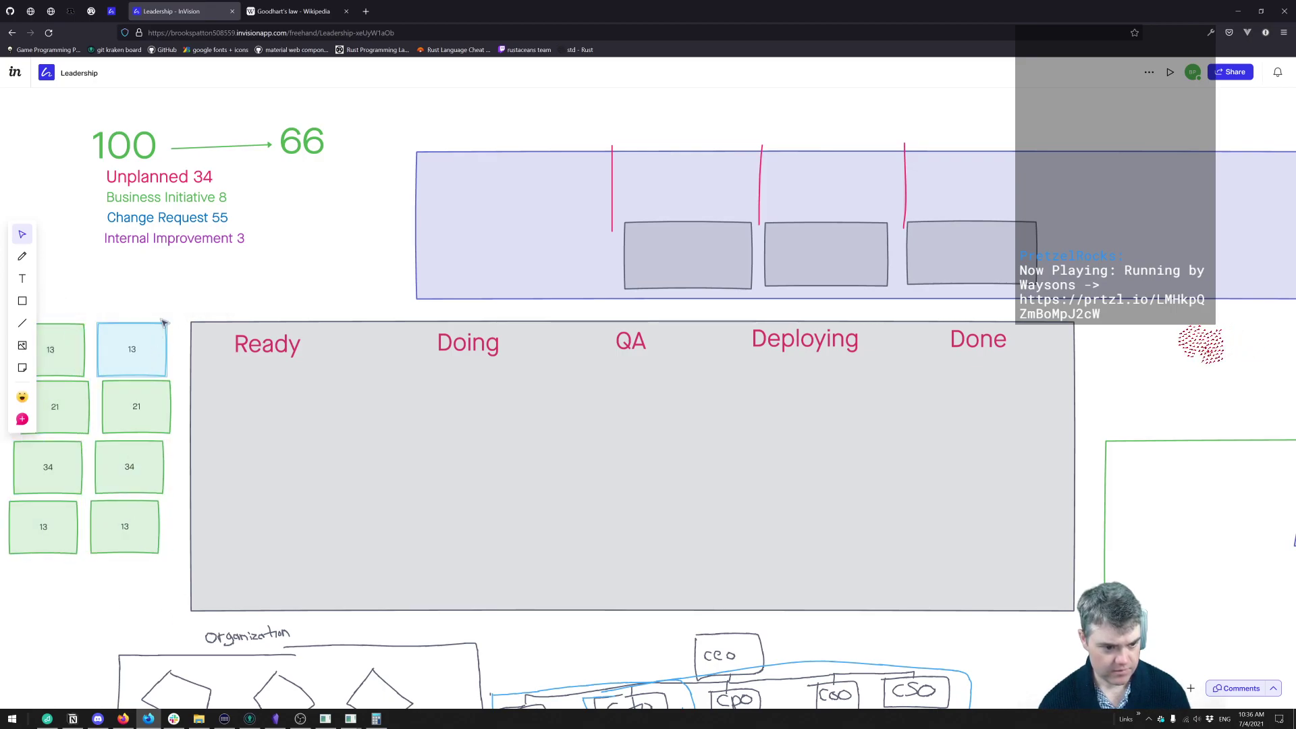
pyautogui.click(149, 364)
pyautogui.keyDown('shift'); pyautogui.click(137, 407); pyautogui.keyUp('shift')
pyautogui.click(58, 297)
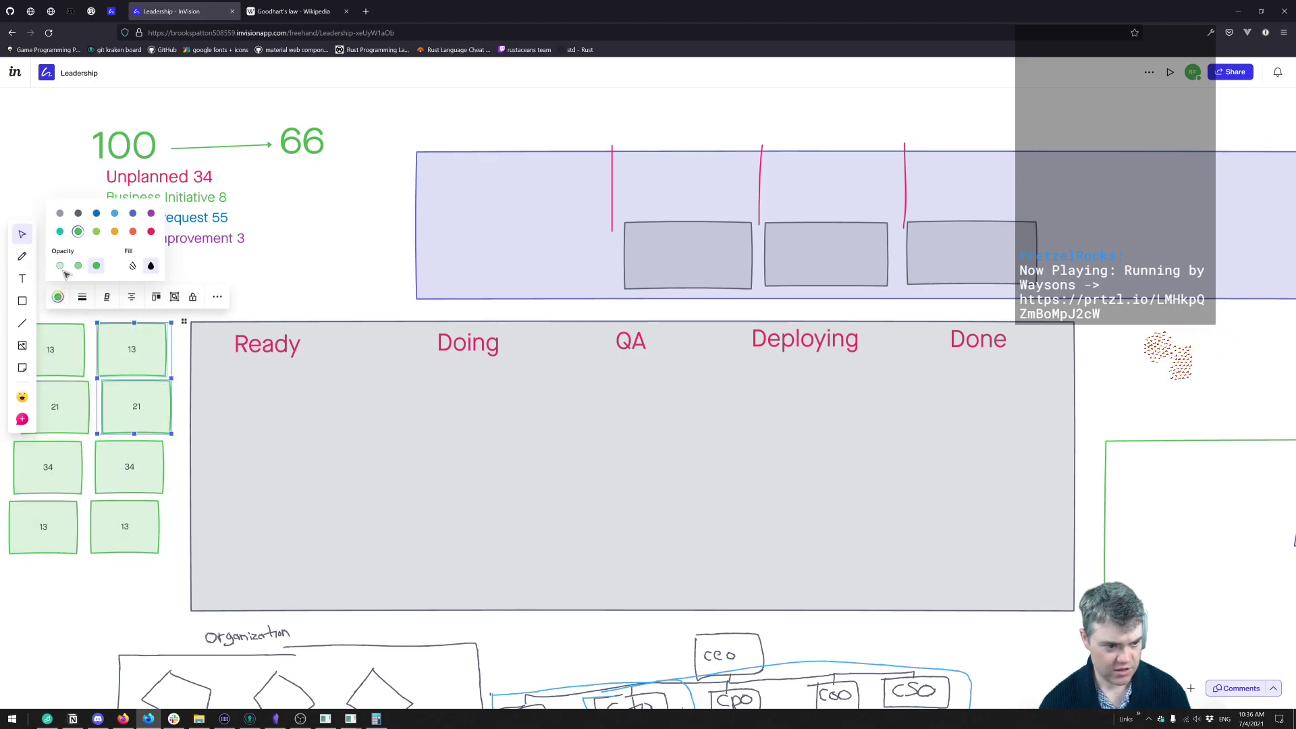
pyautogui.click(150, 230)
pyautogui.click(182, 480)
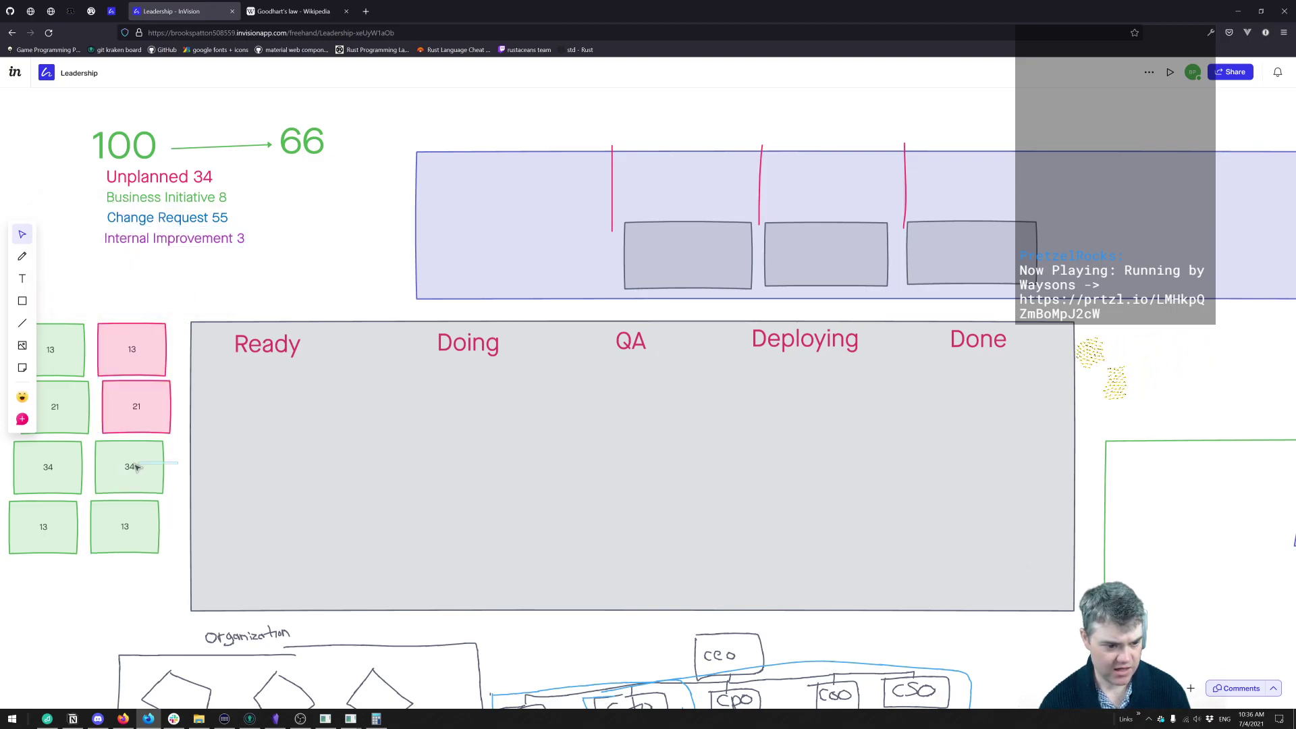
# Colour the copied 34 and 13 cards purple and the top-left 13 card blue.
pyautogui.moveTo(179, 454); pyautogui.dragTo(119, 529)
pyautogui.click(45, 414)
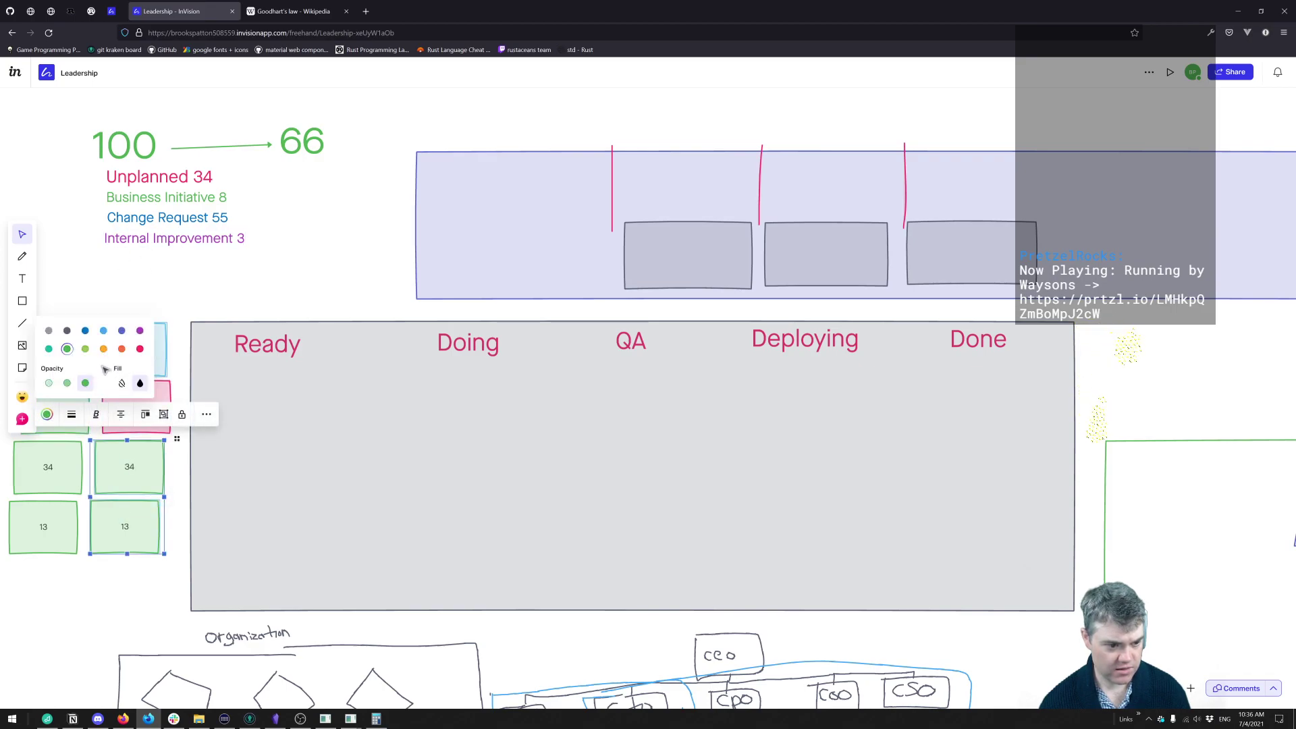
pyautogui.click(140, 331)
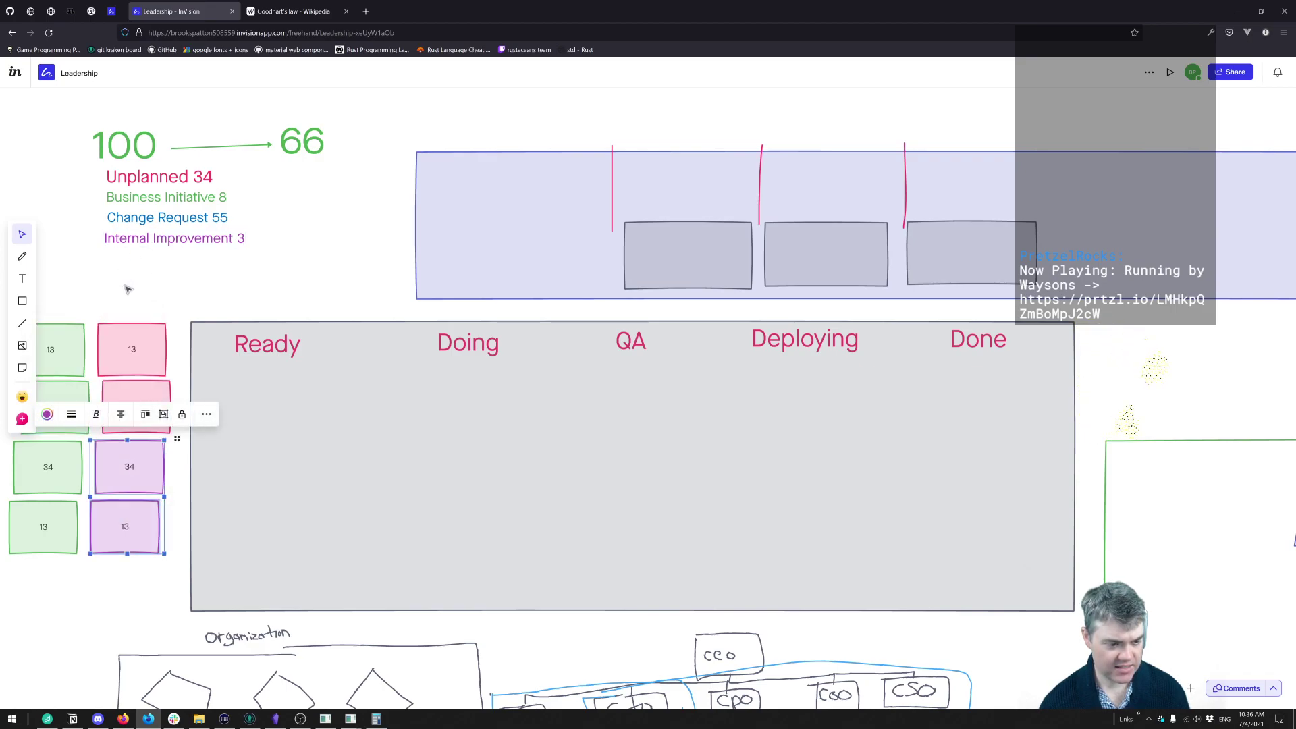
pyautogui.hscroll(-3, 155, 297)
pyautogui.moveTo(140, 310); pyautogui.dragTo(205, 380)
pyautogui.click(108, 298)
pyautogui.click(145, 214)
pyautogui.click(321, 300)
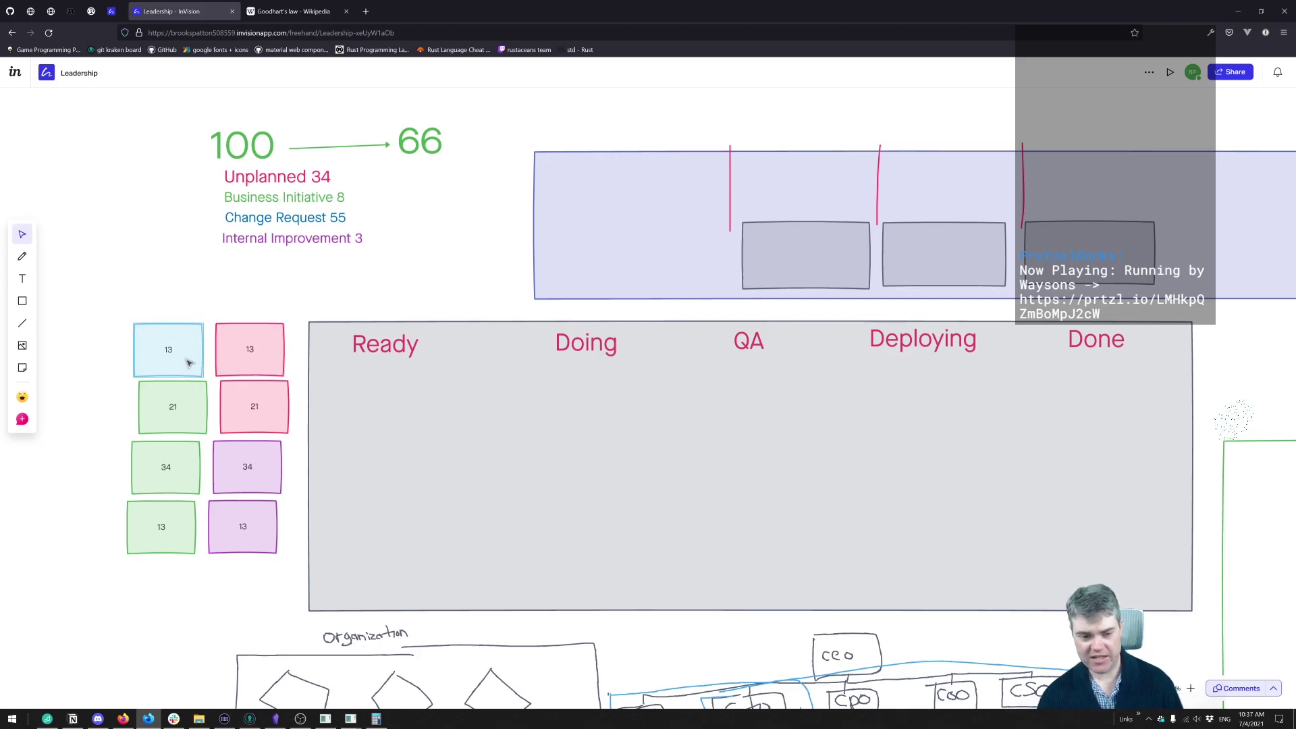
# Select all eight ticket cards to duplicate them into more columns.
pyautogui.moveTo(130, 288); pyautogui.dragTo(213, 411)
pyautogui.moveTo(275, 504); pyautogui.dragTo(86, 535)
pyautogui.click(120, 626)
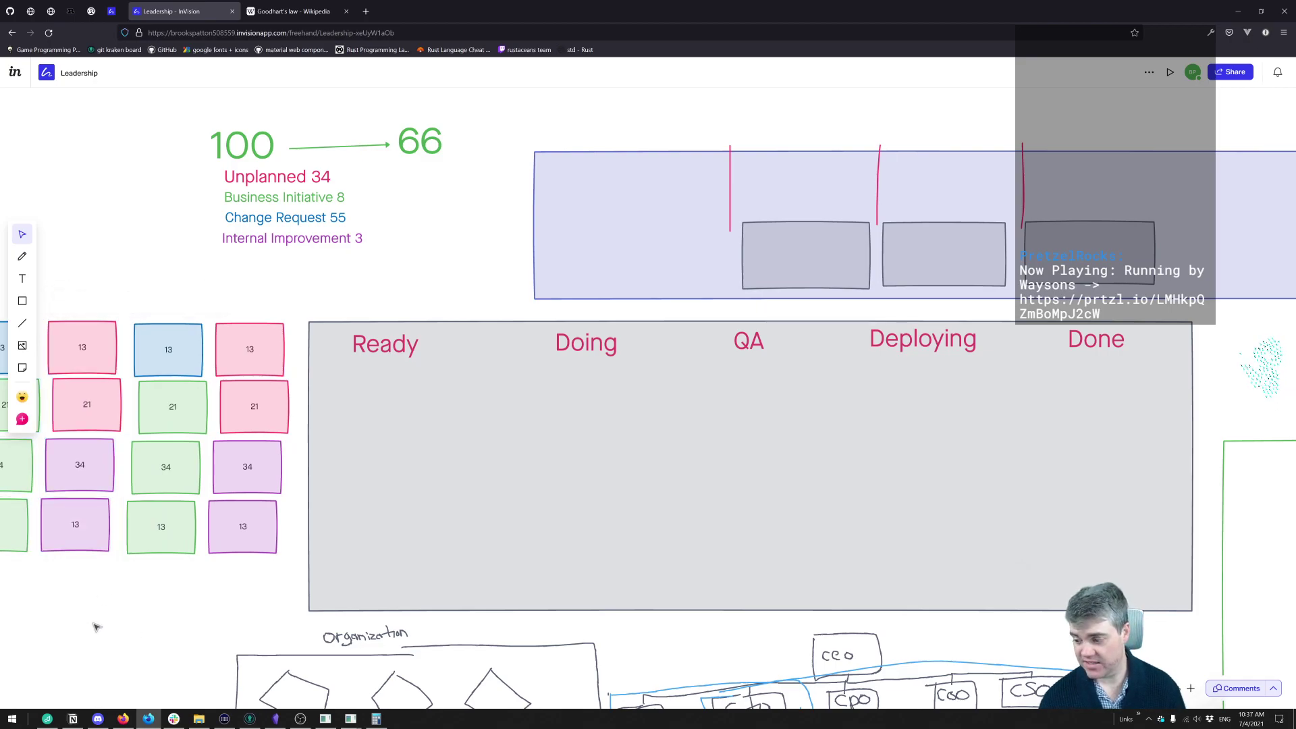
# Inspect the 66 buffer figure, the Unplanned 34 label and the purple 34 card.
pyautogui.hscroll(-5, 97, 627)
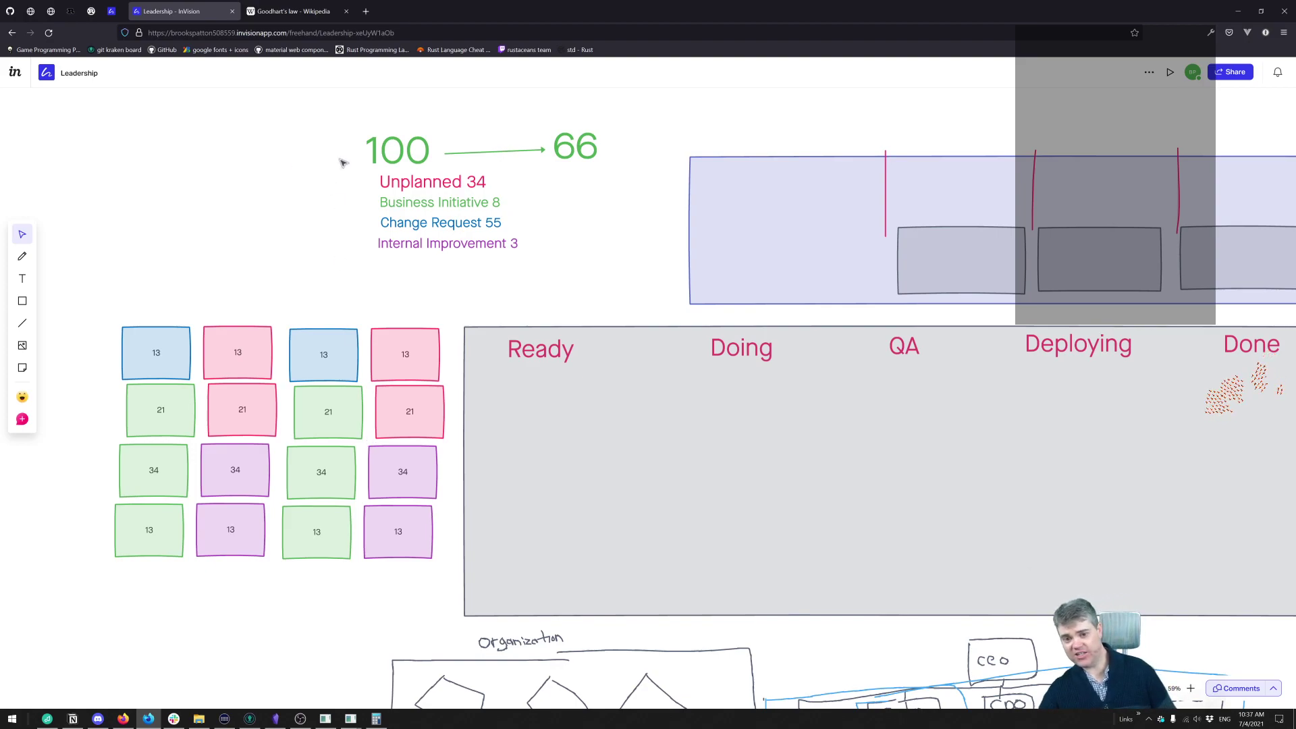
pyautogui.click(575, 147)
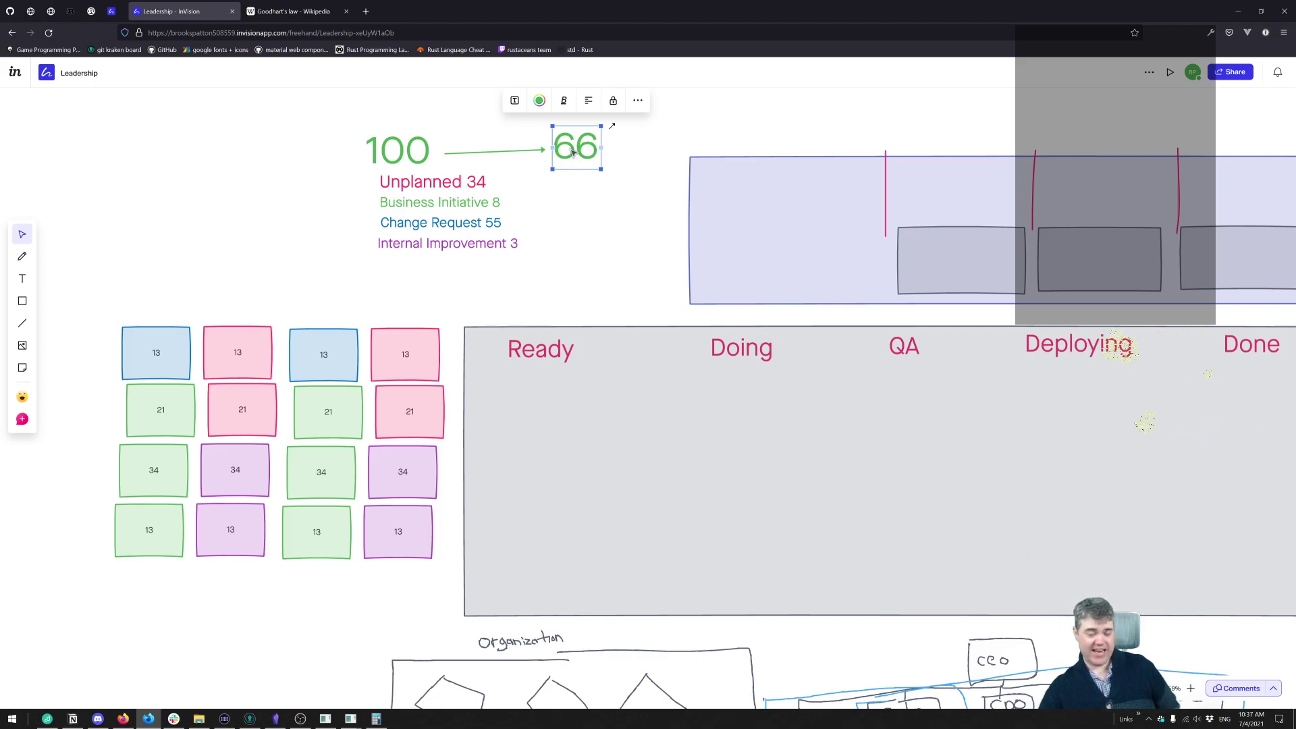
pyautogui.click(570, 270)
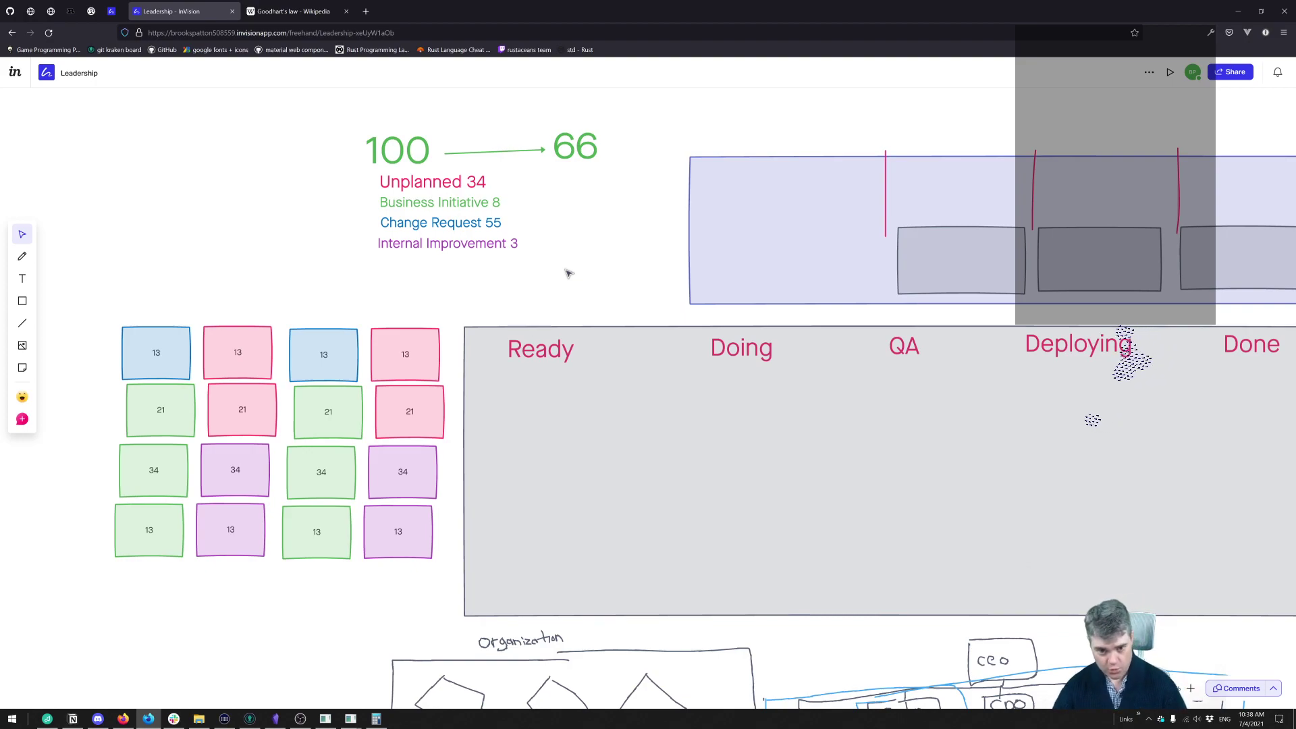
pyautogui.click(476, 182)
pyautogui.click(536, 205)
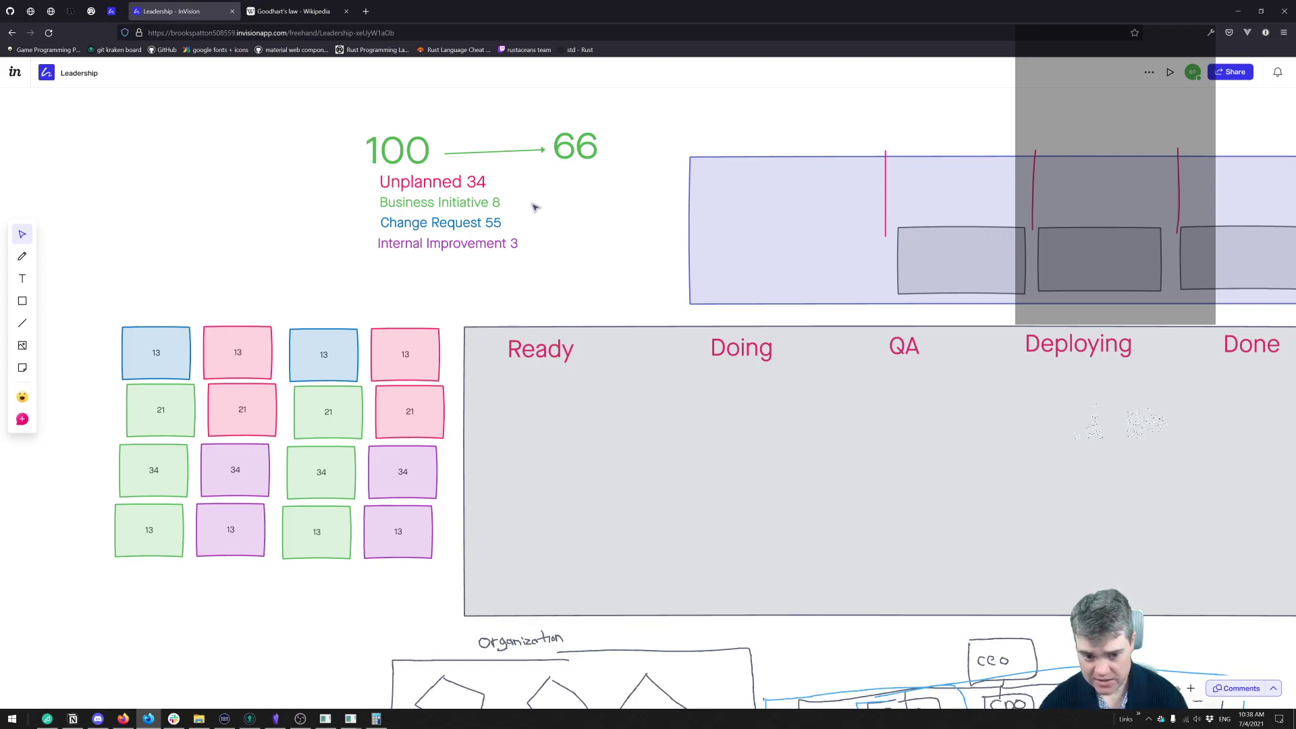
pyautogui.moveTo(454, 469); pyautogui.dragTo(400, 533)
pyautogui.click(450, 479)
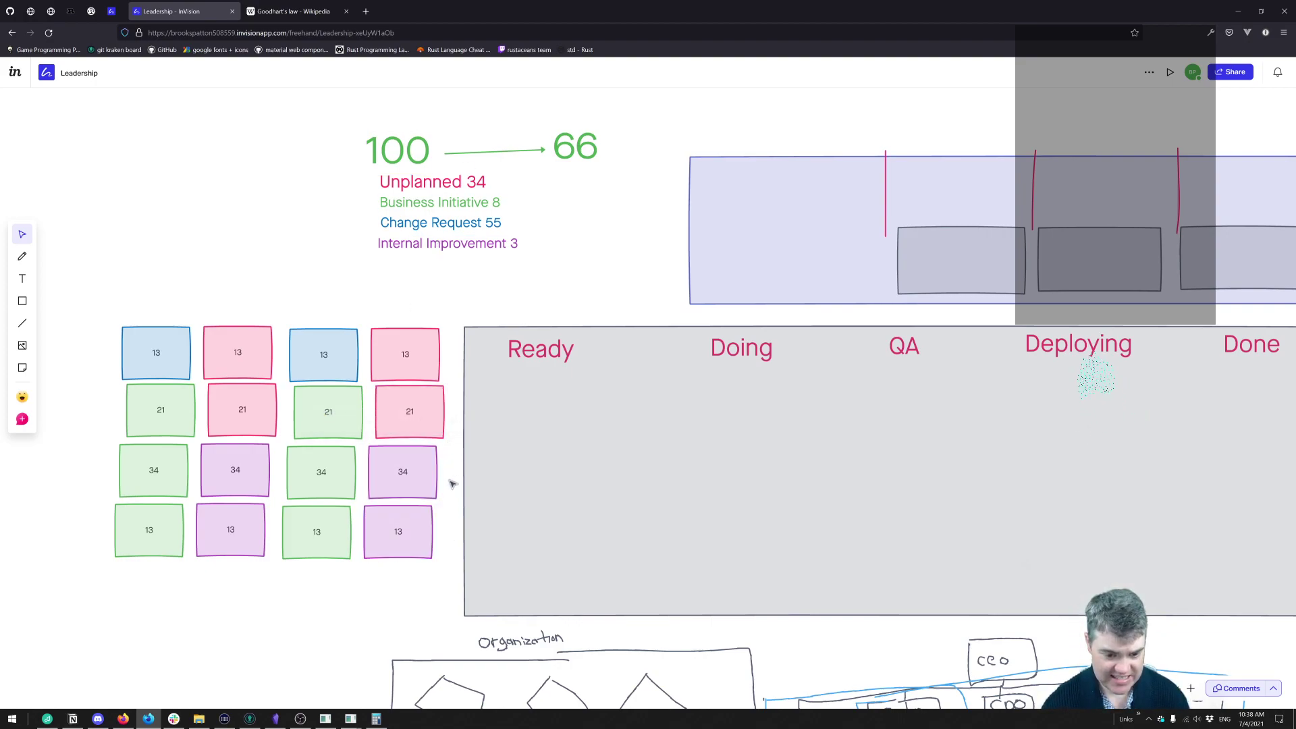
# In Calculator, shift the window slightly left and total 34 + 13 to get 47.
pyautogui.hotkey('alt', 'Tab')
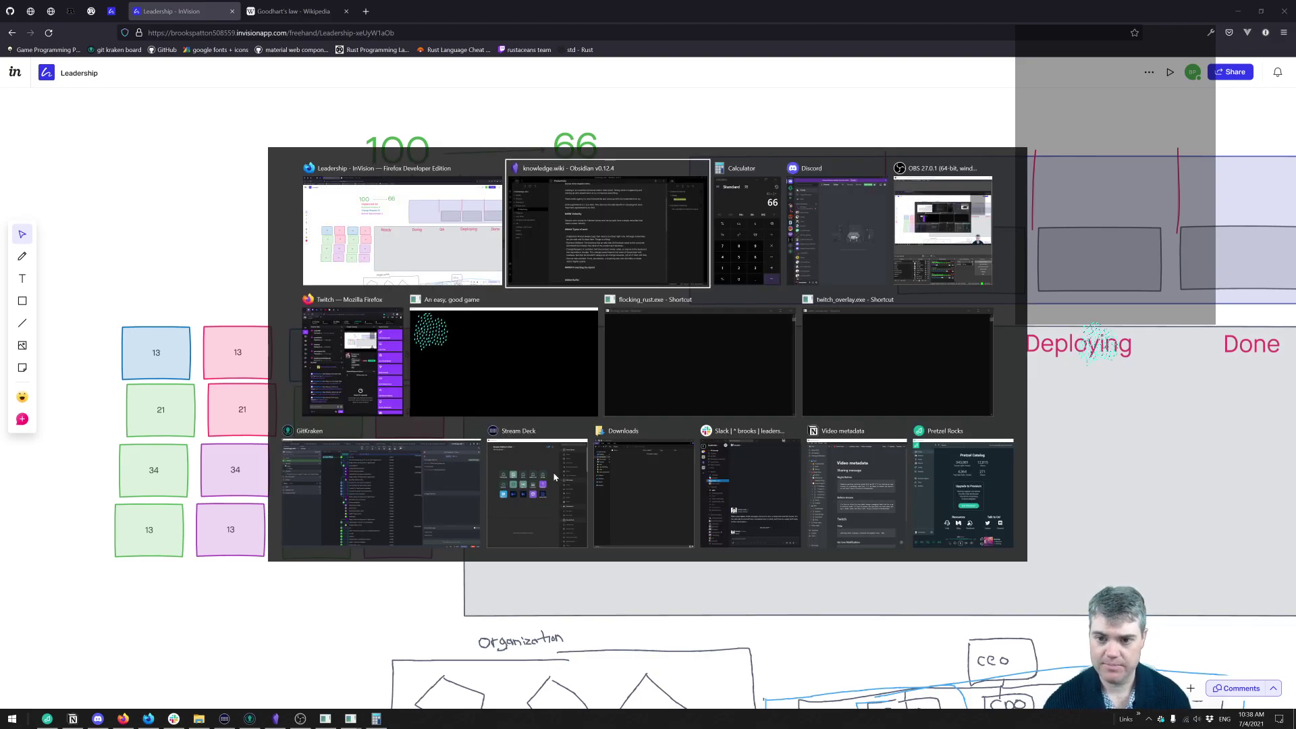
pyautogui.hotkey('alt', 'Tab')
pyautogui.moveTo(1120, 283); pyautogui.dragTo(1075, 280)
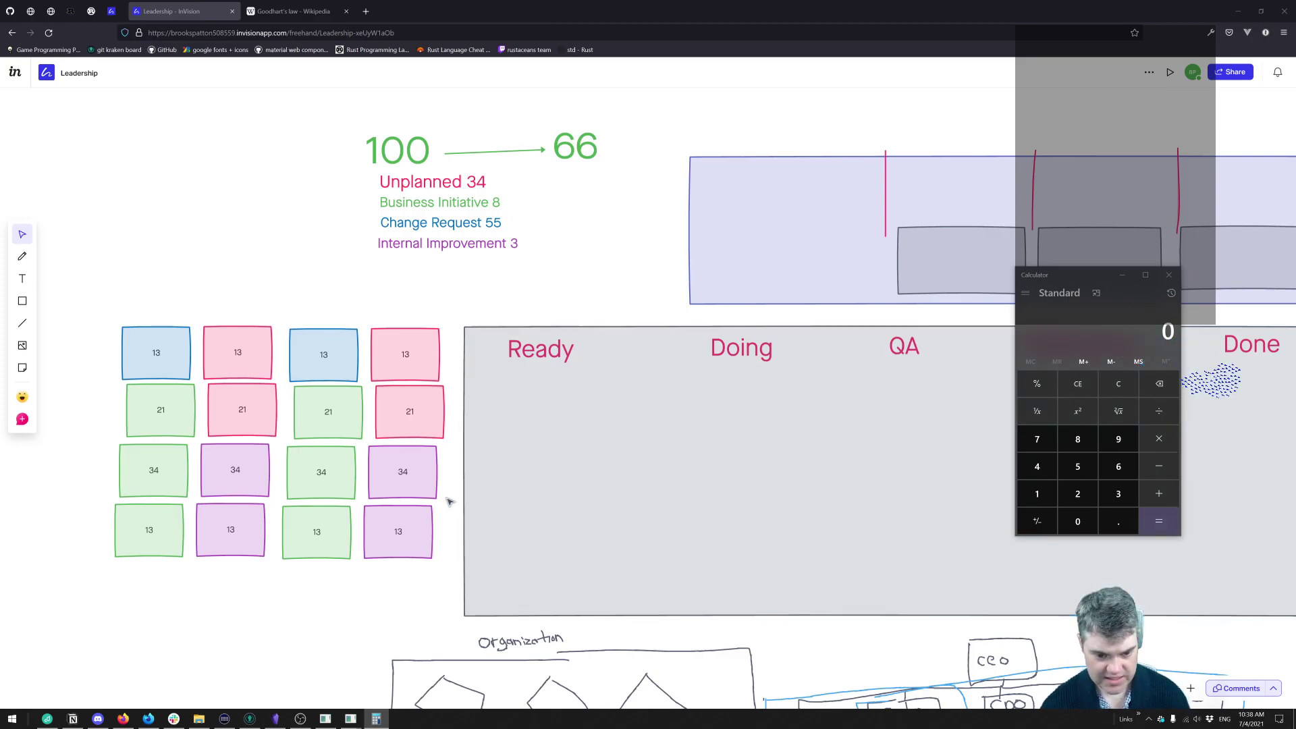
pyautogui.write('34 ')
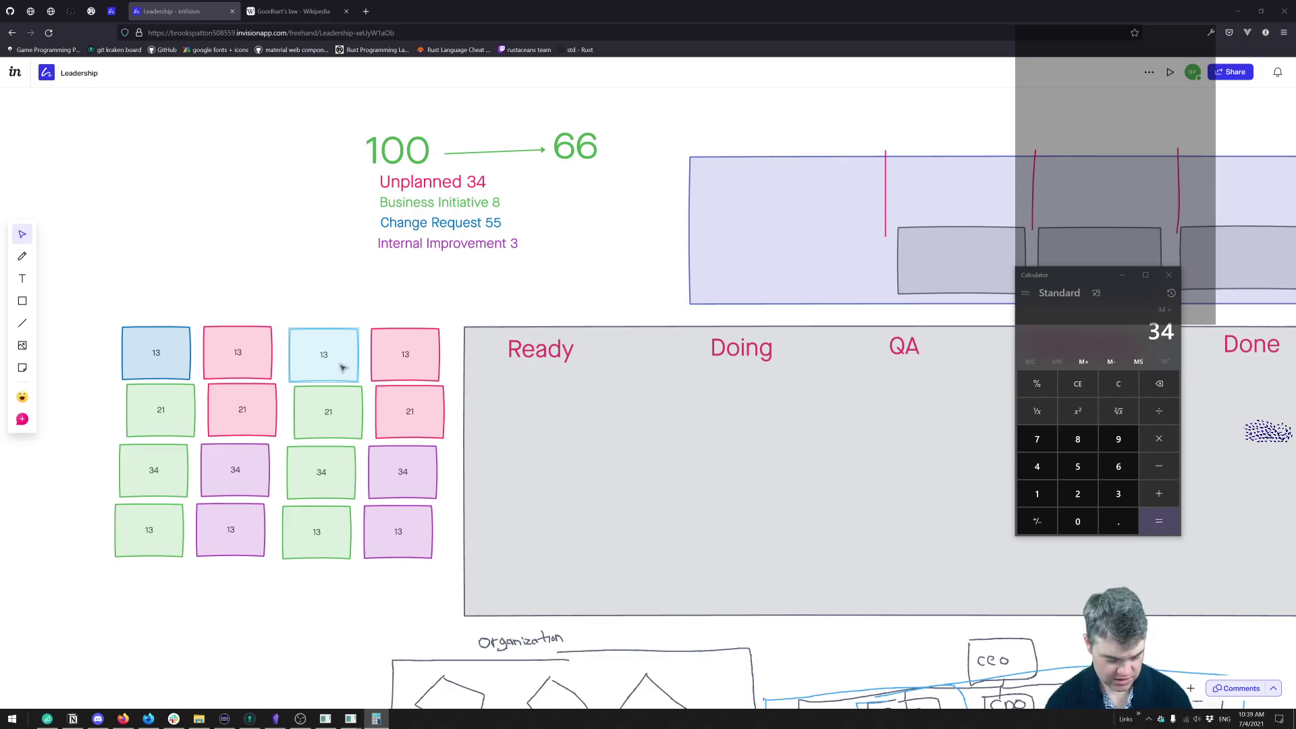
pyautogui.write('+ 13')
pyautogui.press('Return')
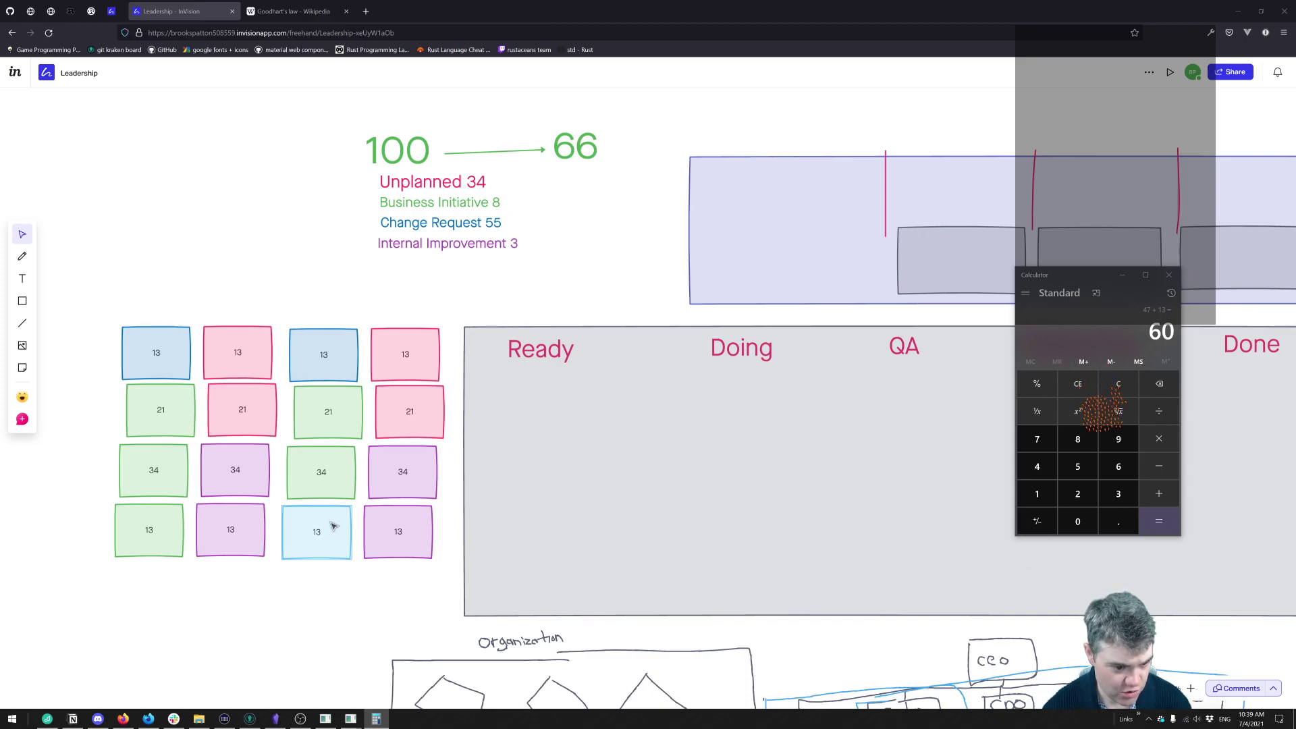
# Place the bottom 13 ticket and the blue 13 ticket in the Ready column.
pyautogui.moveTo(330, 534); pyautogui.dragTo(541, 396)
pyautogui.moveTo(338, 364); pyautogui.dragTo(578, 477)
pyautogui.moveTo(457, 458); pyautogui.dragTo(528, 552)
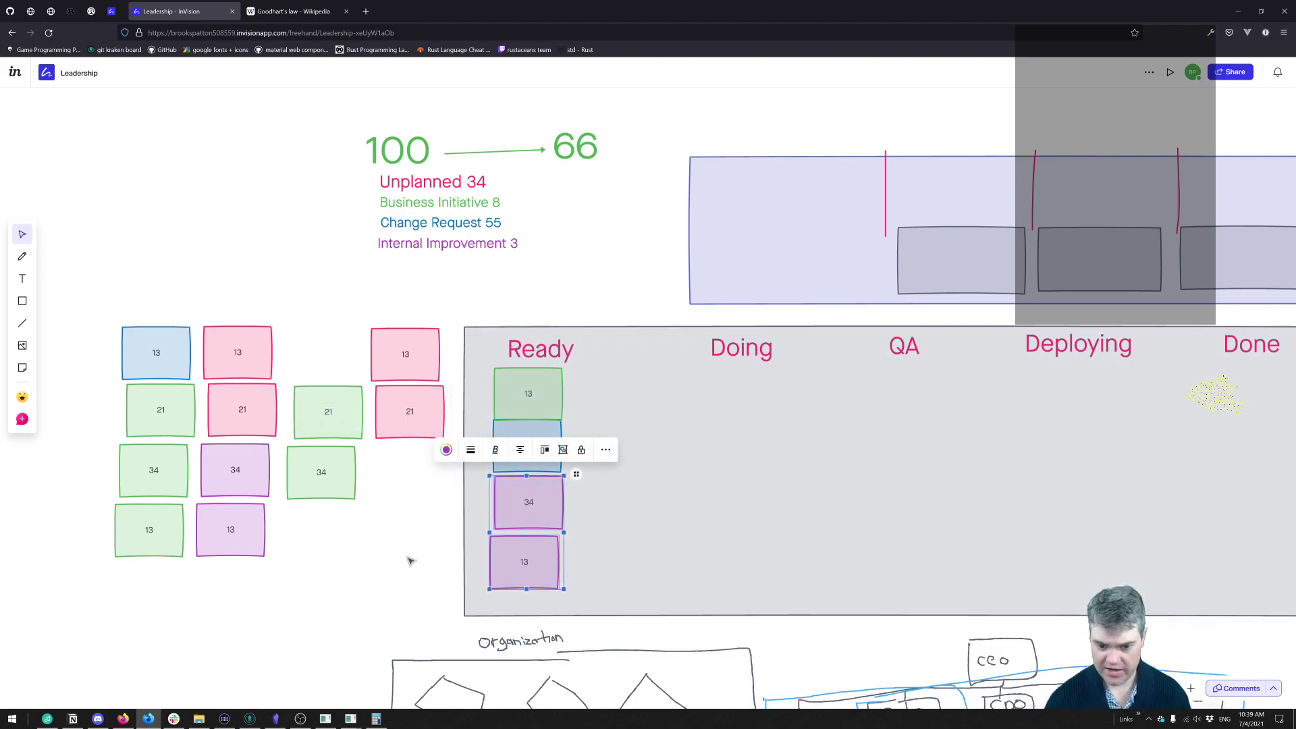
pyautogui.click(398, 577)
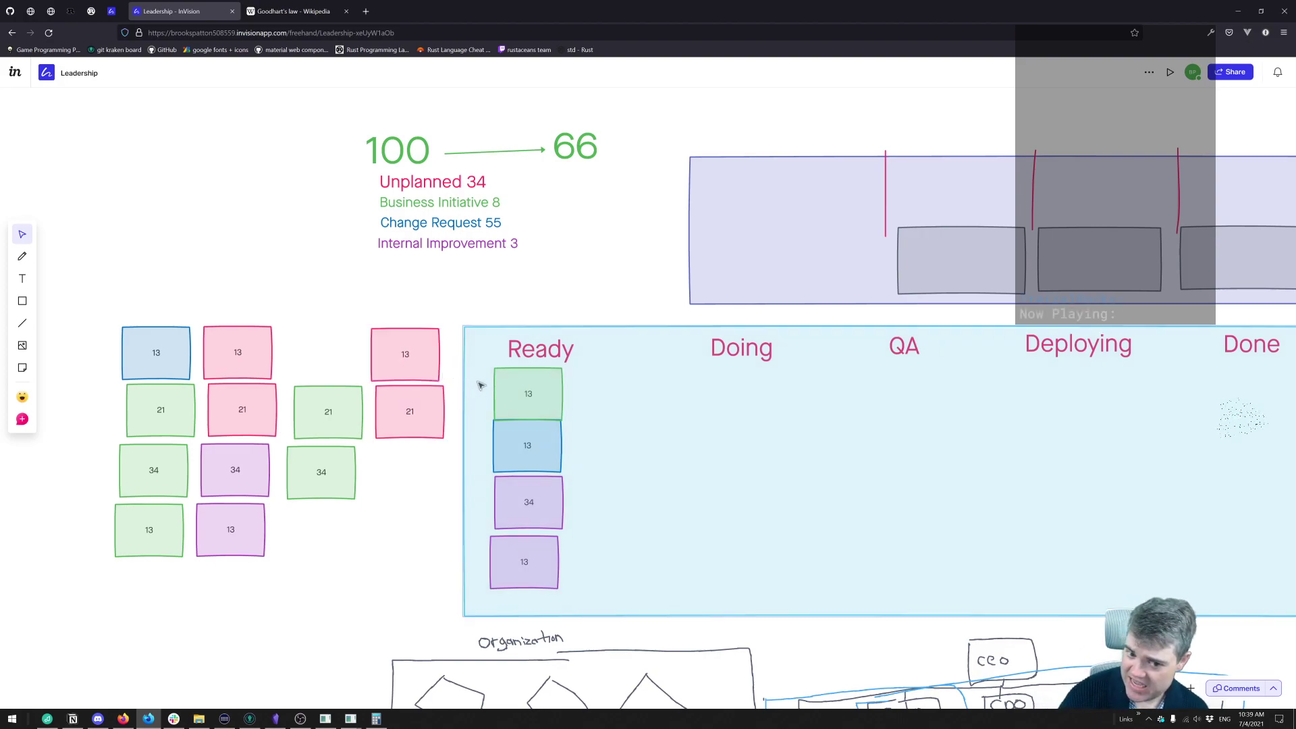
# Move the pink 21 ticket from the backlog into Ready and then into Doing.
pyautogui.click(424, 423)
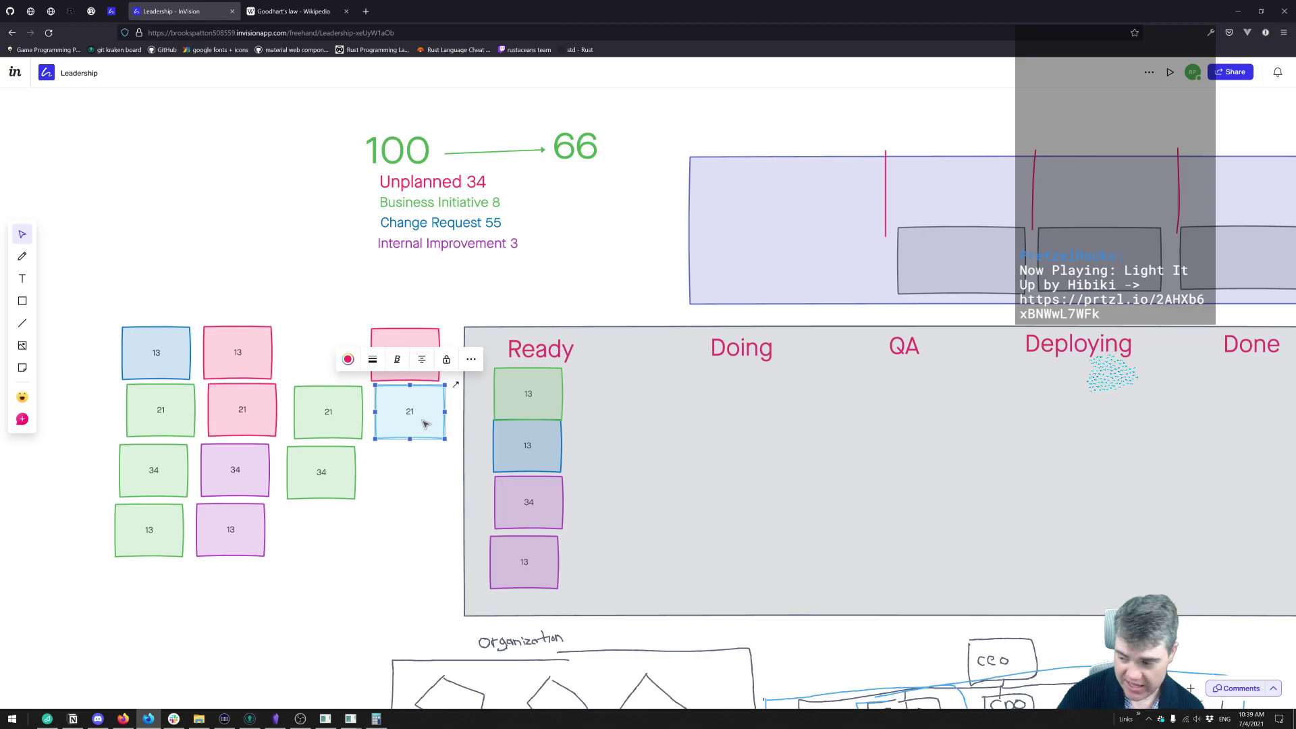
pyautogui.moveTo(424, 423); pyautogui.dragTo(539, 627)
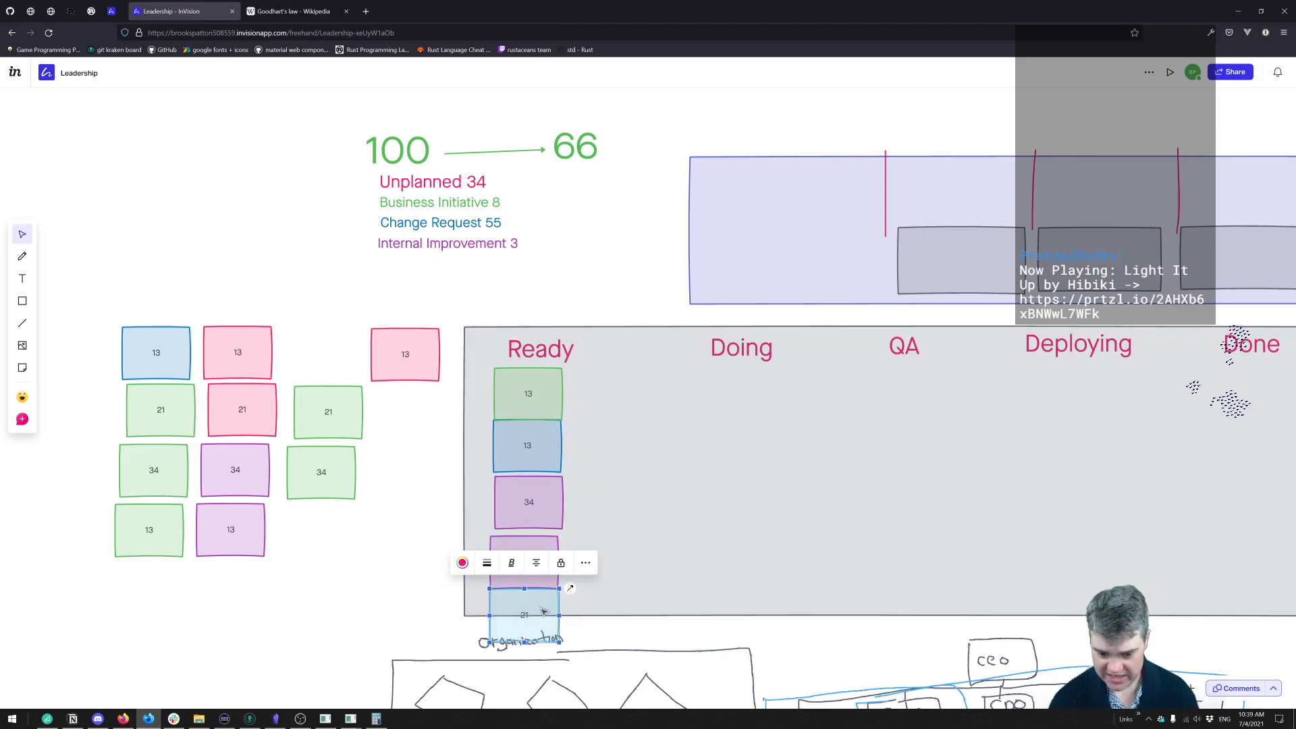
pyautogui.moveTo(543, 615); pyautogui.dragTo(754, 388)
# Move the purple 13 into Doing under the 21 and add a pink 13 to the bottom of Ready.
pyautogui.moveTo(540, 567); pyautogui.dragTo(750, 459)
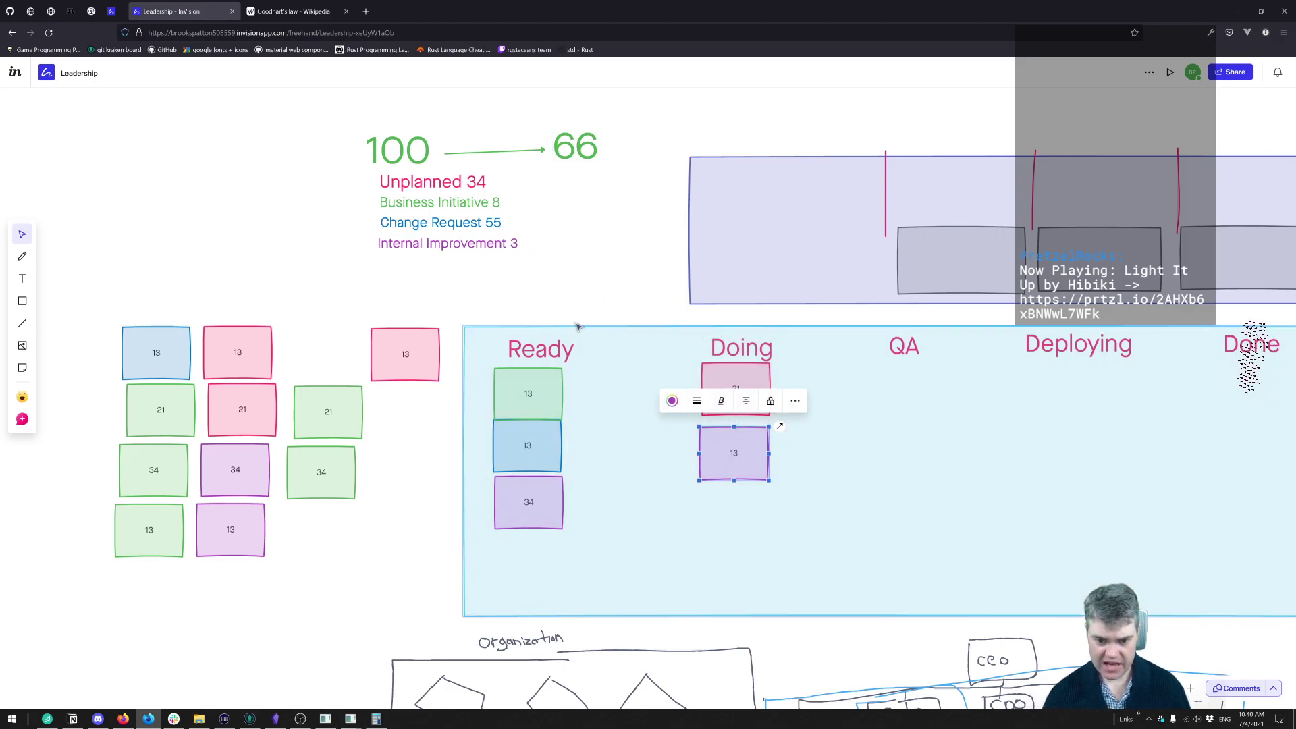
pyautogui.click(619, 292)
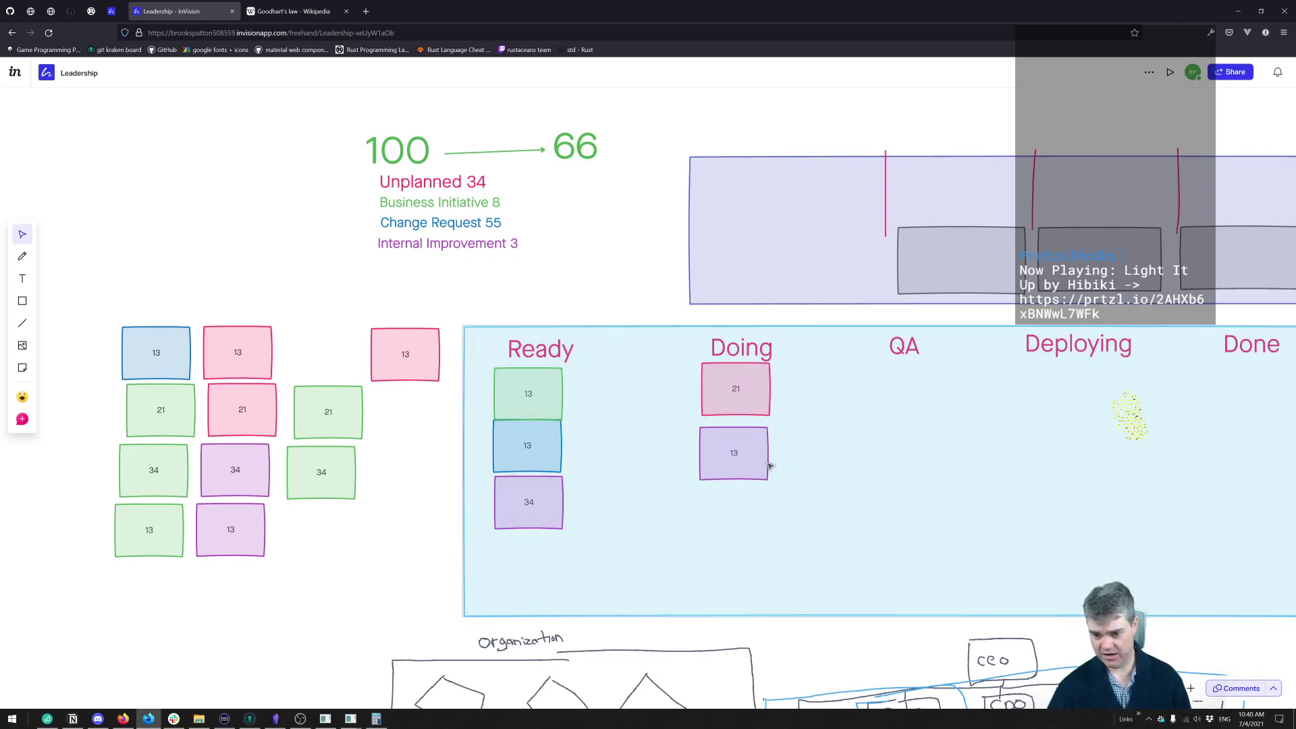
pyautogui.moveTo(762, 465); pyautogui.dragTo(767, 459)
pyautogui.click(563, 304)
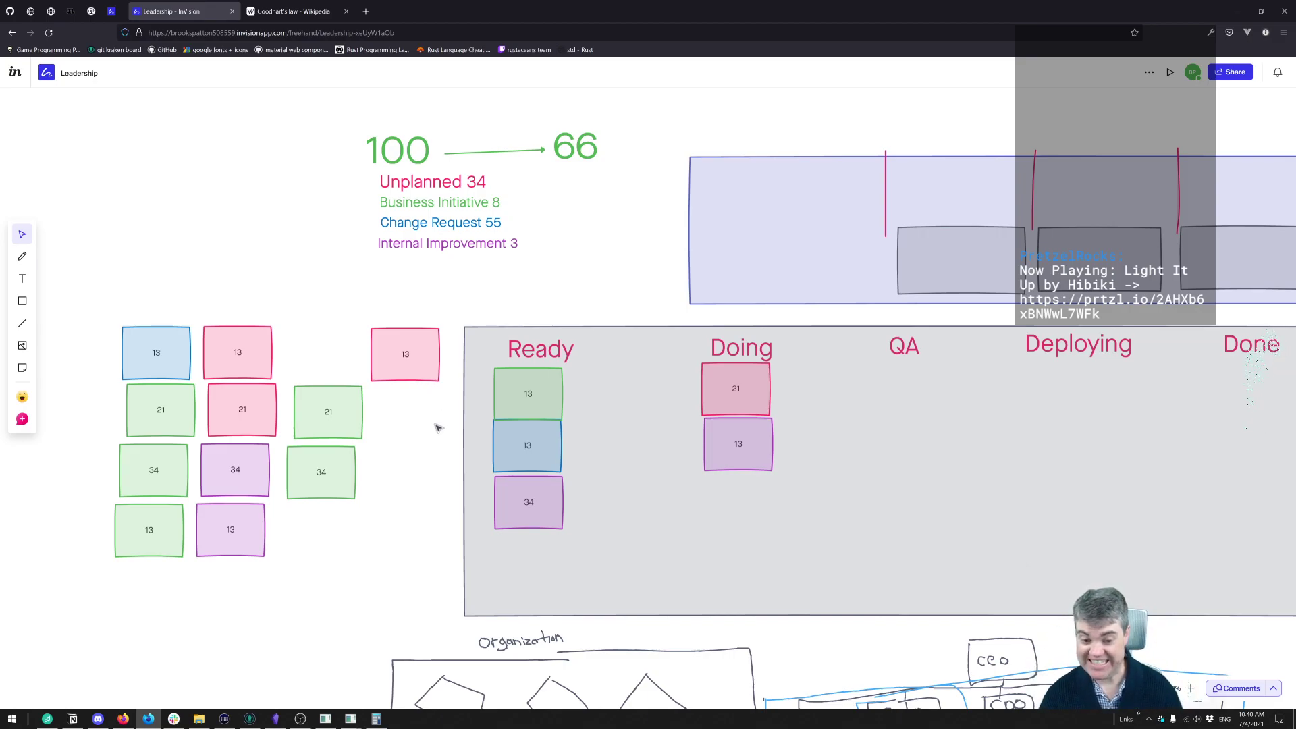
pyautogui.moveTo(425, 362); pyautogui.dragTo(558, 559)
pyautogui.click(398, 550)
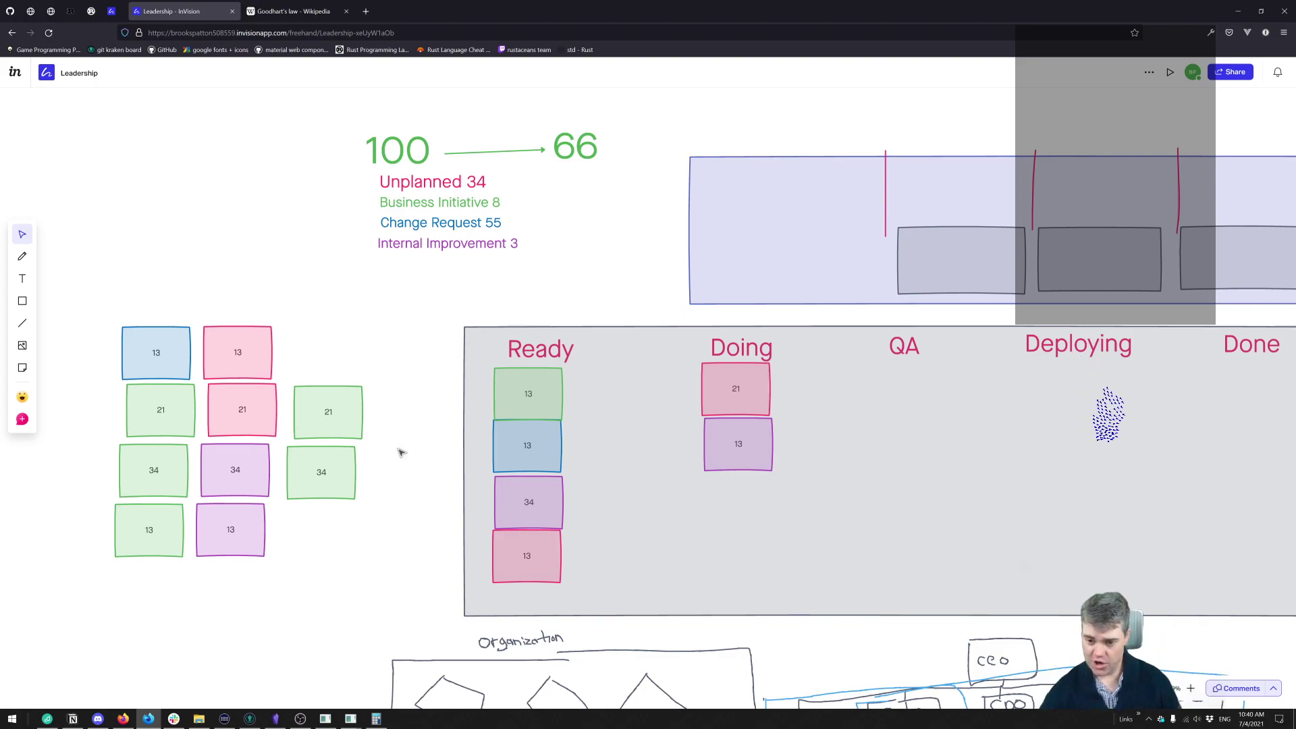
# Advance the pink 21 and purple 13 into QA, and the green and pink 13s into Doing.
pyautogui.moveTo(746, 392); pyautogui.dragTo(909, 394)
pyautogui.moveTo(739, 444); pyautogui.dragTo(899, 449)
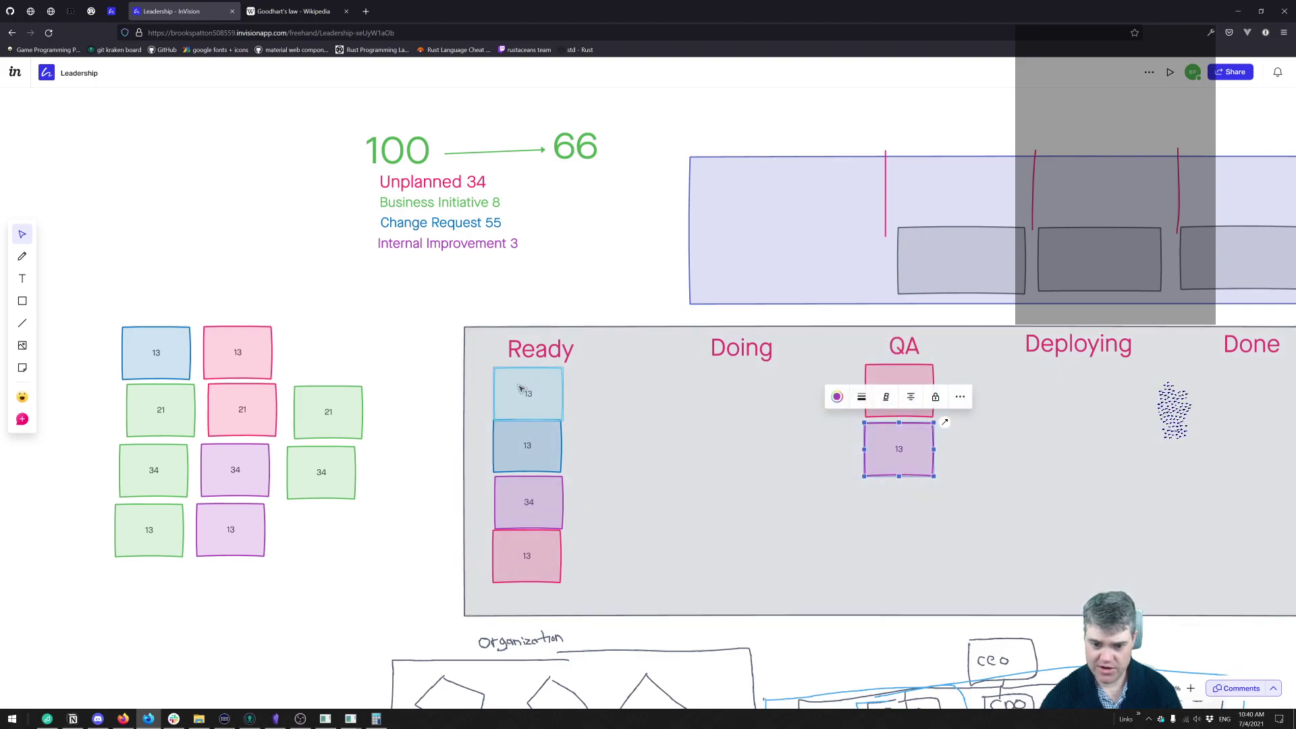
pyautogui.moveTo(522, 389); pyautogui.dragTo(727, 388)
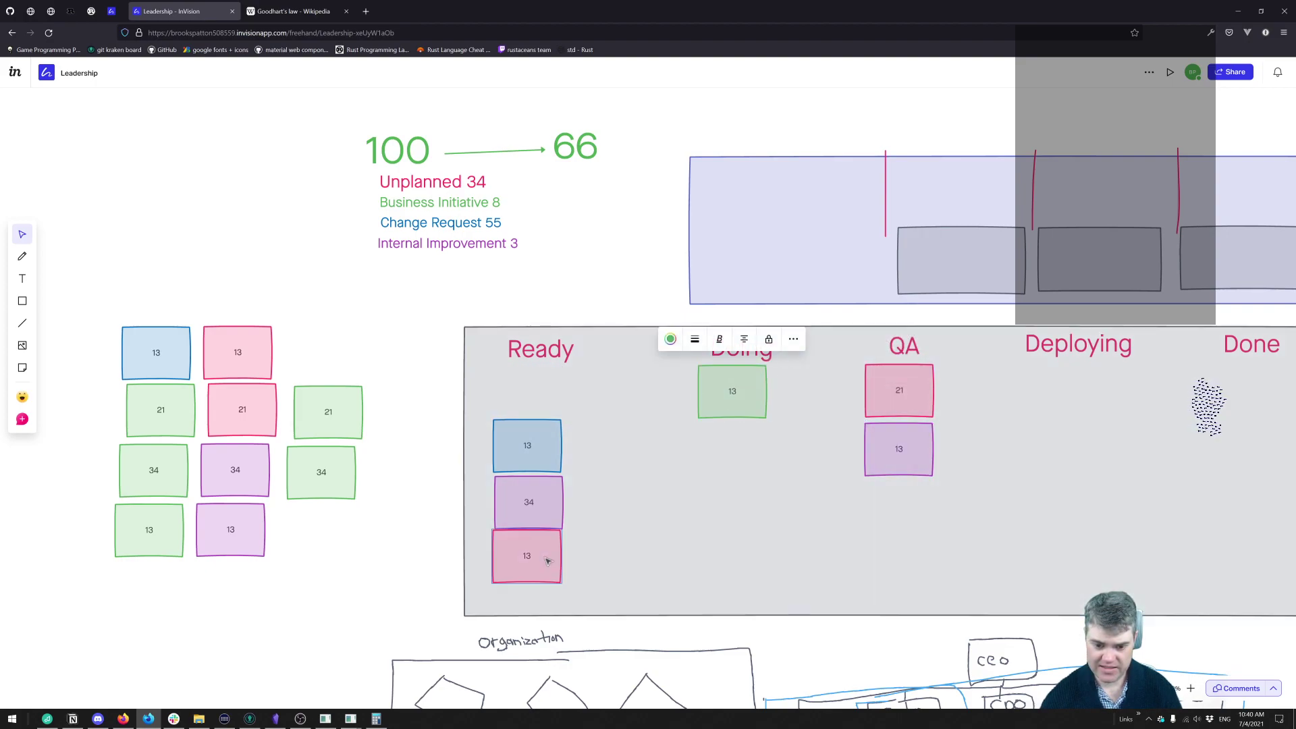
pyautogui.moveTo(548, 560); pyautogui.dragTo(754, 454)
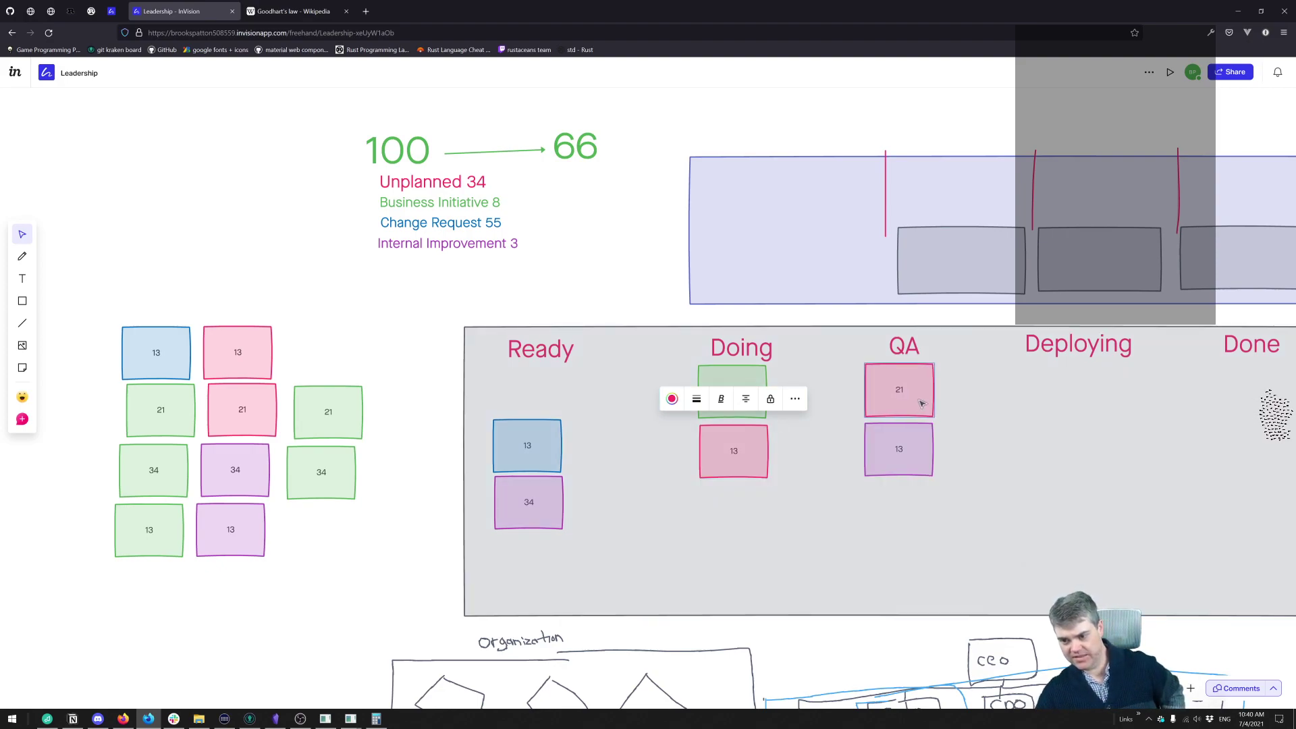
# Push the pink 21 to Deploying, pink 13 to QA, blue 13 to Doing, and a new pink 21 into Ready.
pyautogui.moveTo(899, 391); pyautogui.dragTo(1078, 395)
pyautogui.moveTo(918, 456); pyautogui.dragTo(923, 398)
pyautogui.moveTo(750, 457); pyautogui.dragTo(874, 453)
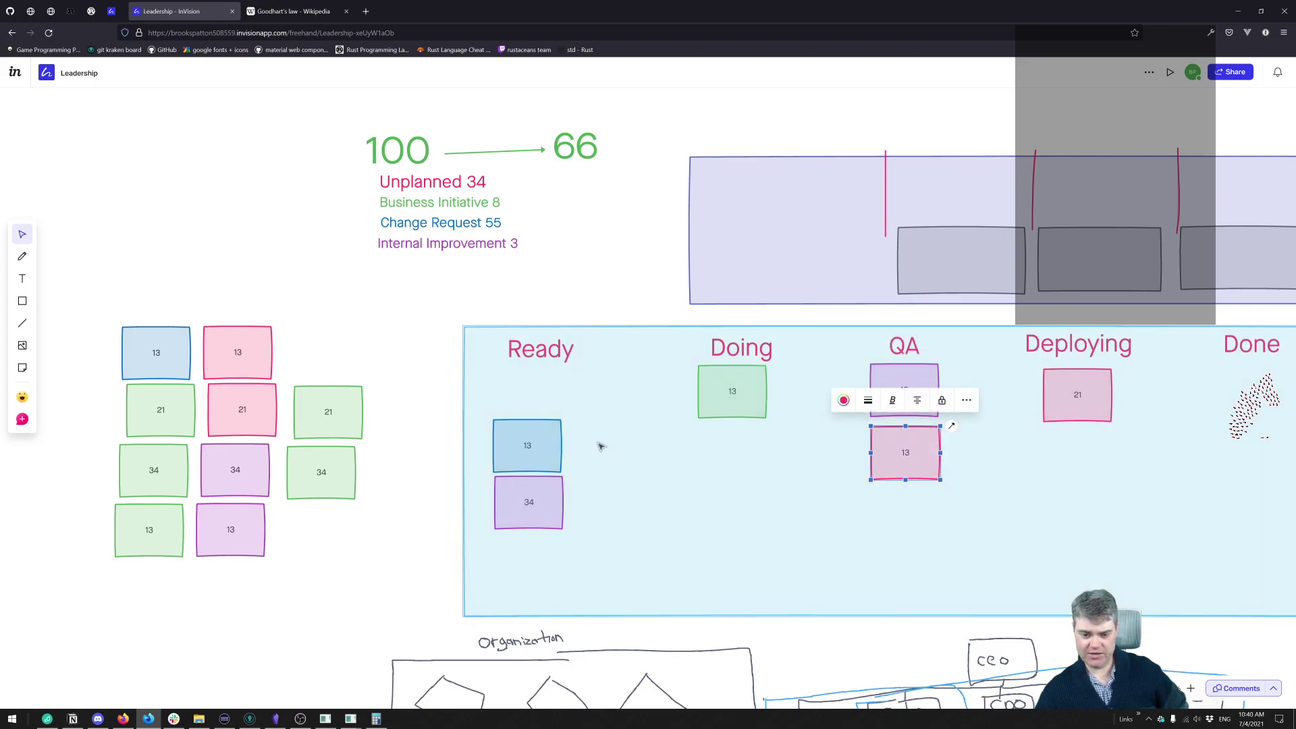
pyautogui.moveTo(547, 445); pyautogui.dragTo(754, 452)
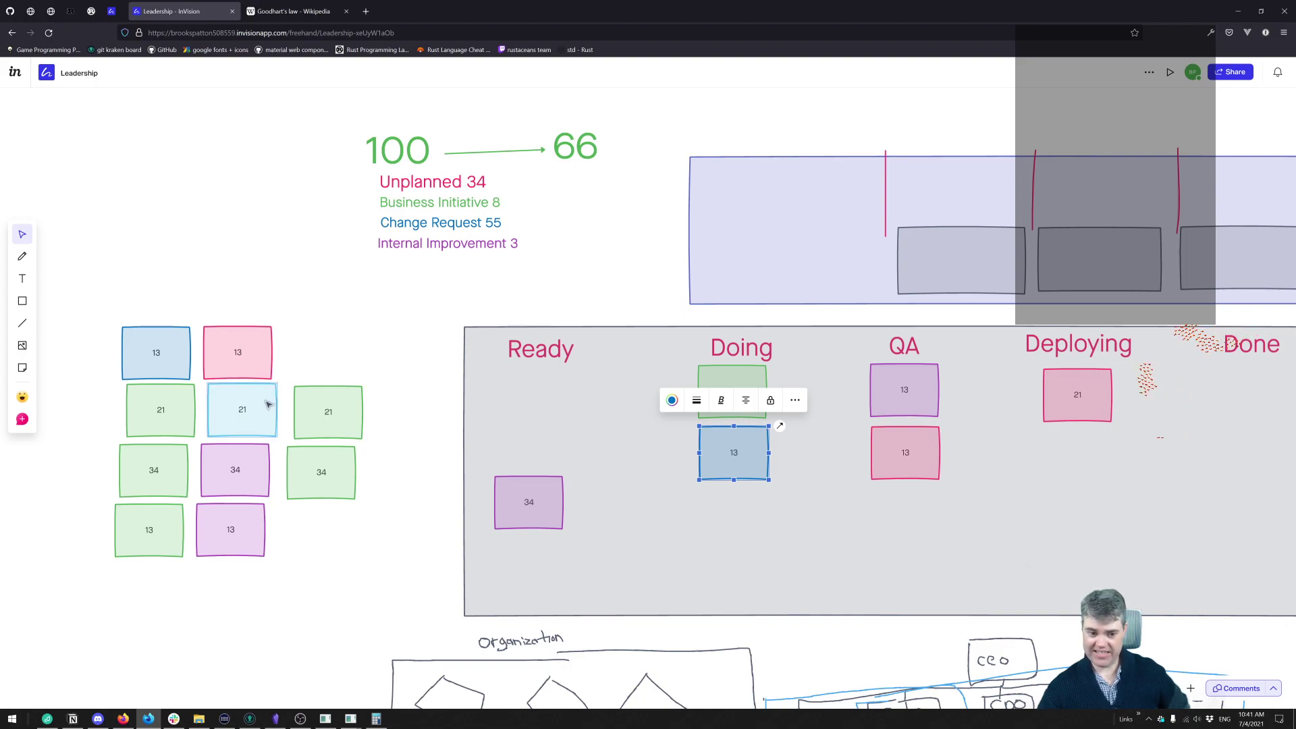
pyautogui.moveTo(268, 405); pyautogui.dragTo(563, 392)
pyautogui.click(424, 390)
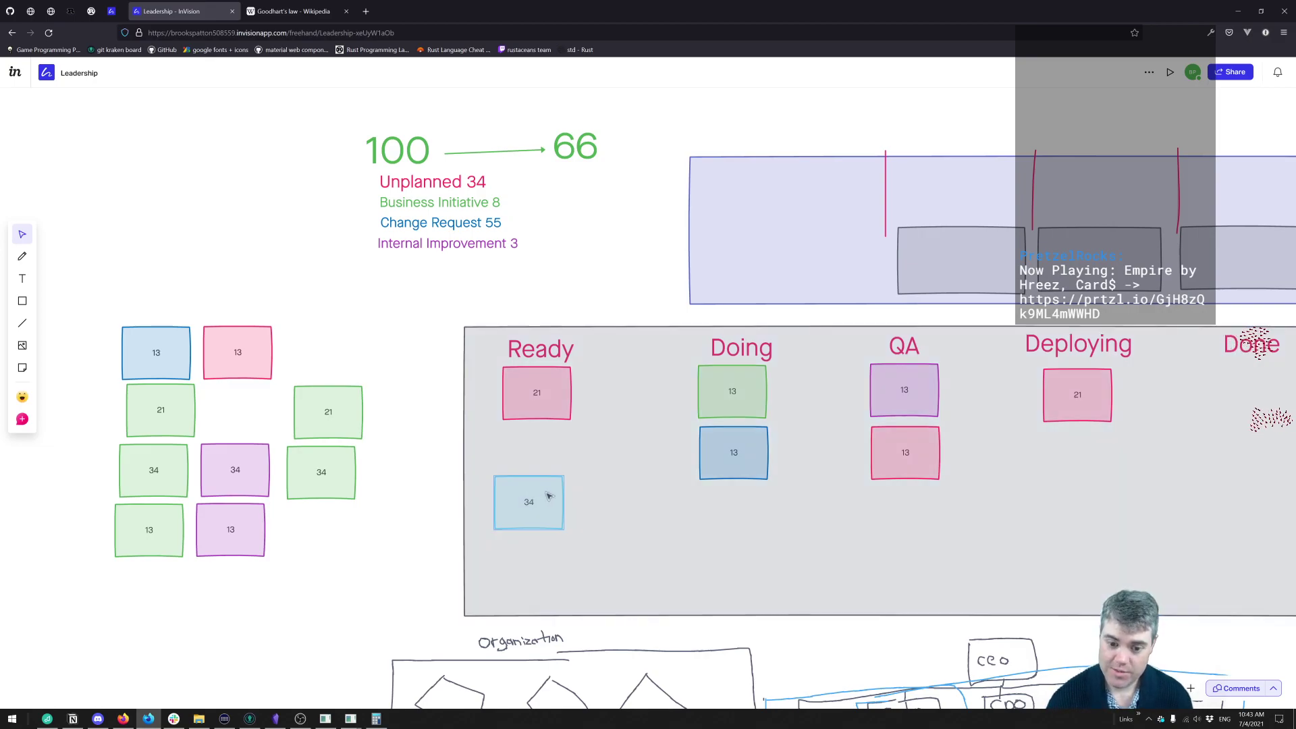
# Pull the purple 34 ticket out of Ready and drop it back among the backlog cards.
pyautogui.moveTo(549, 496); pyautogui.dragTo(554, 446)
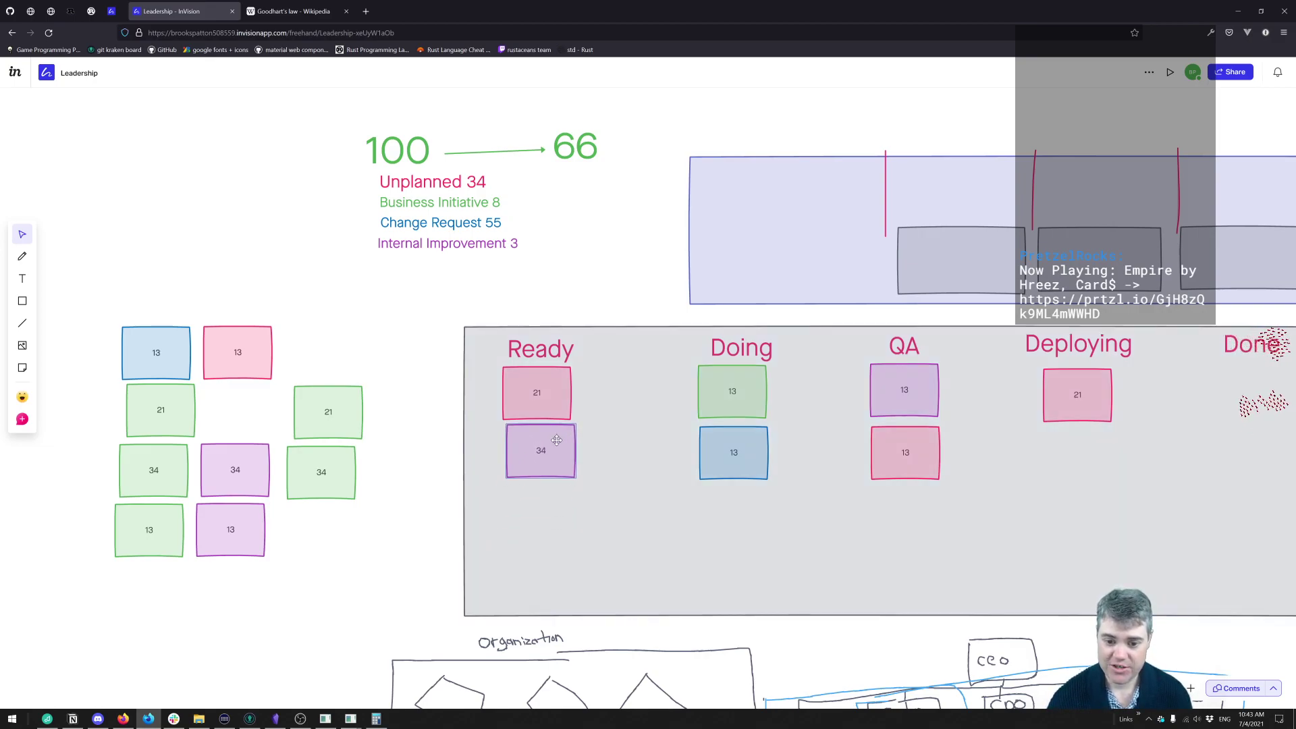
pyautogui.click(444, 462)
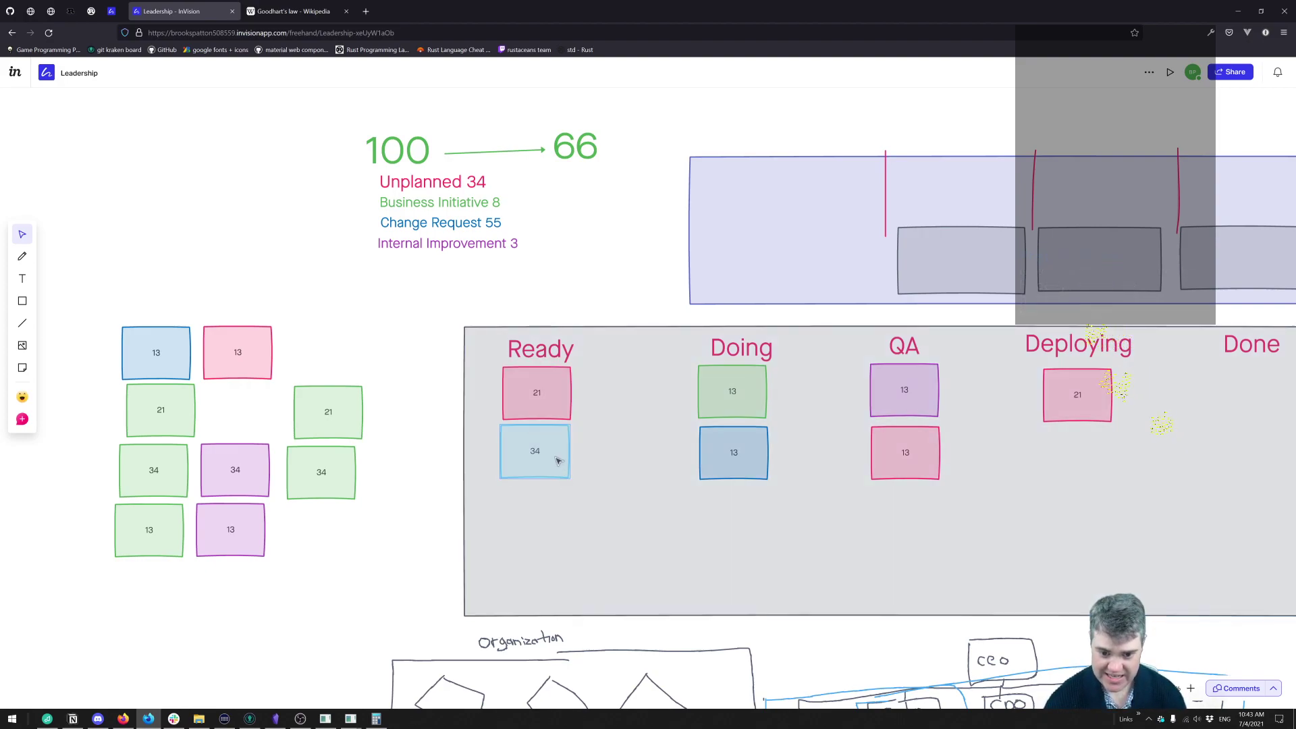
pyautogui.moveTo(517, 470); pyautogui.dragTo(301, 552)
pyautogui.click(425, 548)
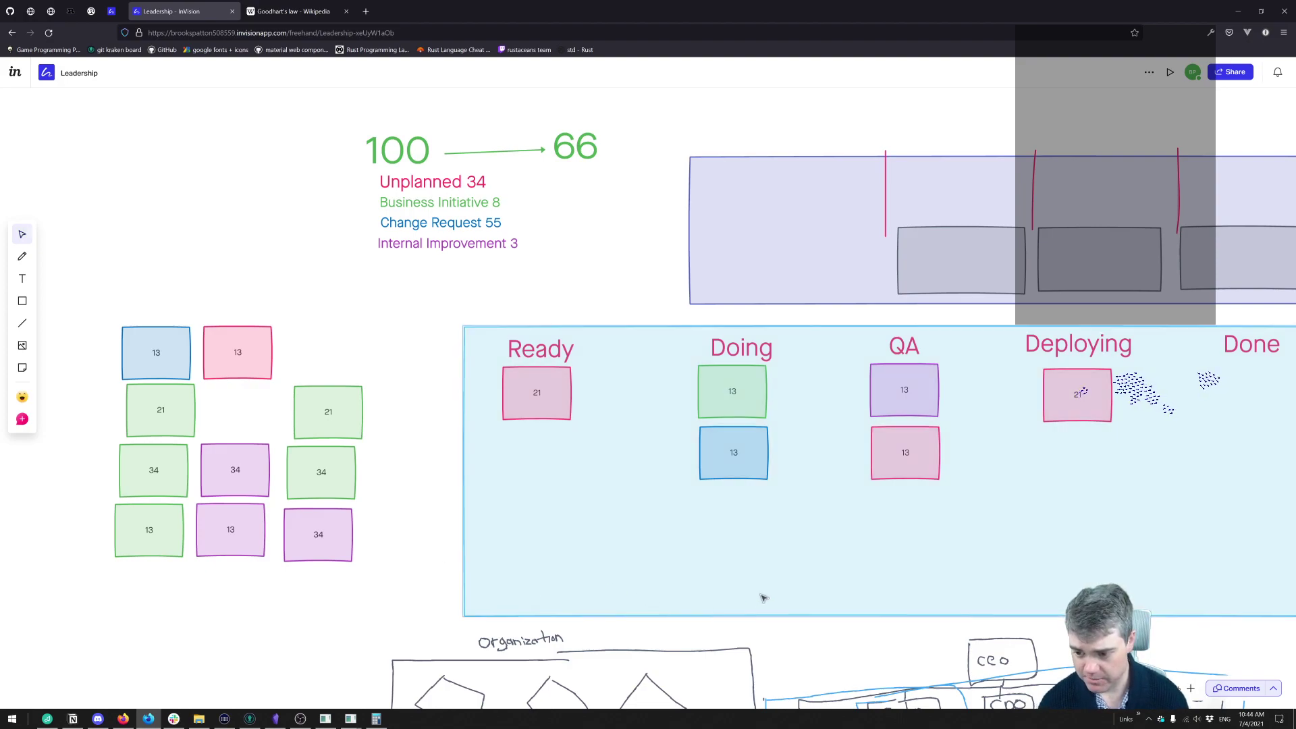
# Change the green ticket in the Doing column from 13 to 21 points.
pyautogui.moveTo(766, 596); pyautogui.dragTo(654, 590)
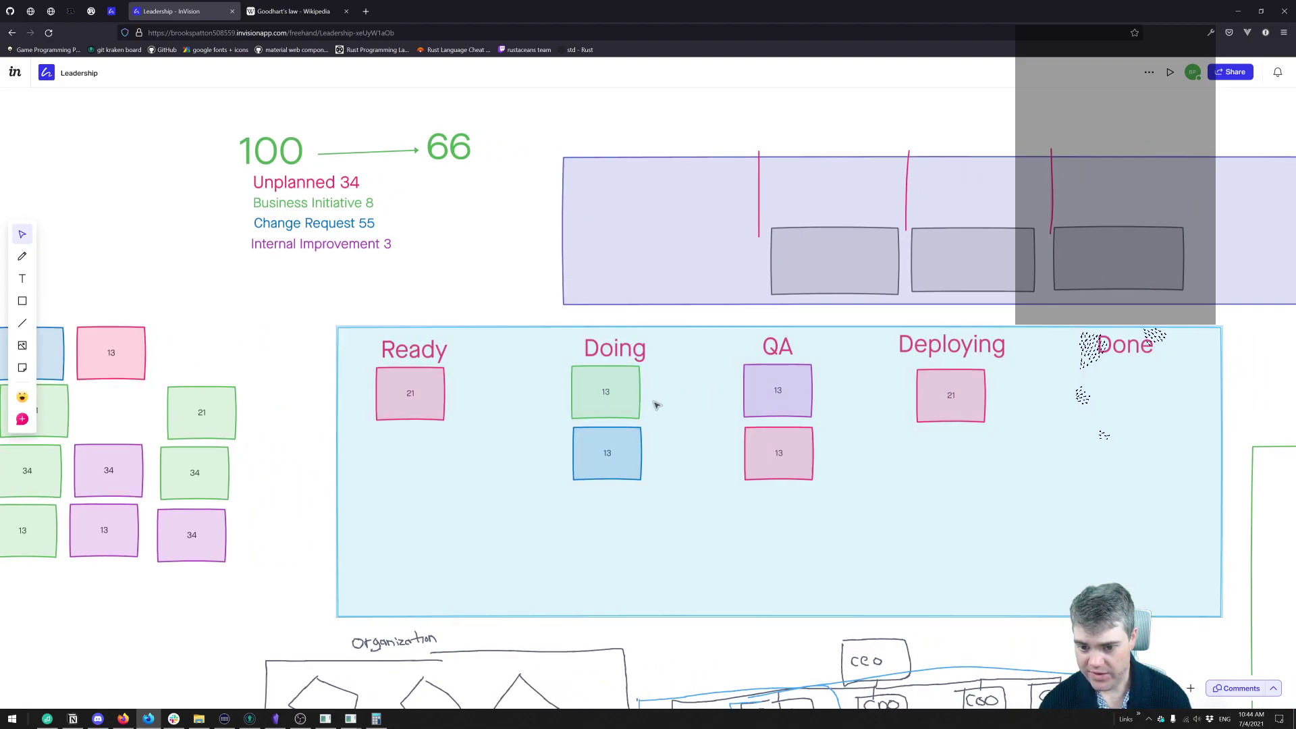
pyautogui.click(610, 395)
pyautogui.click(613, 400)
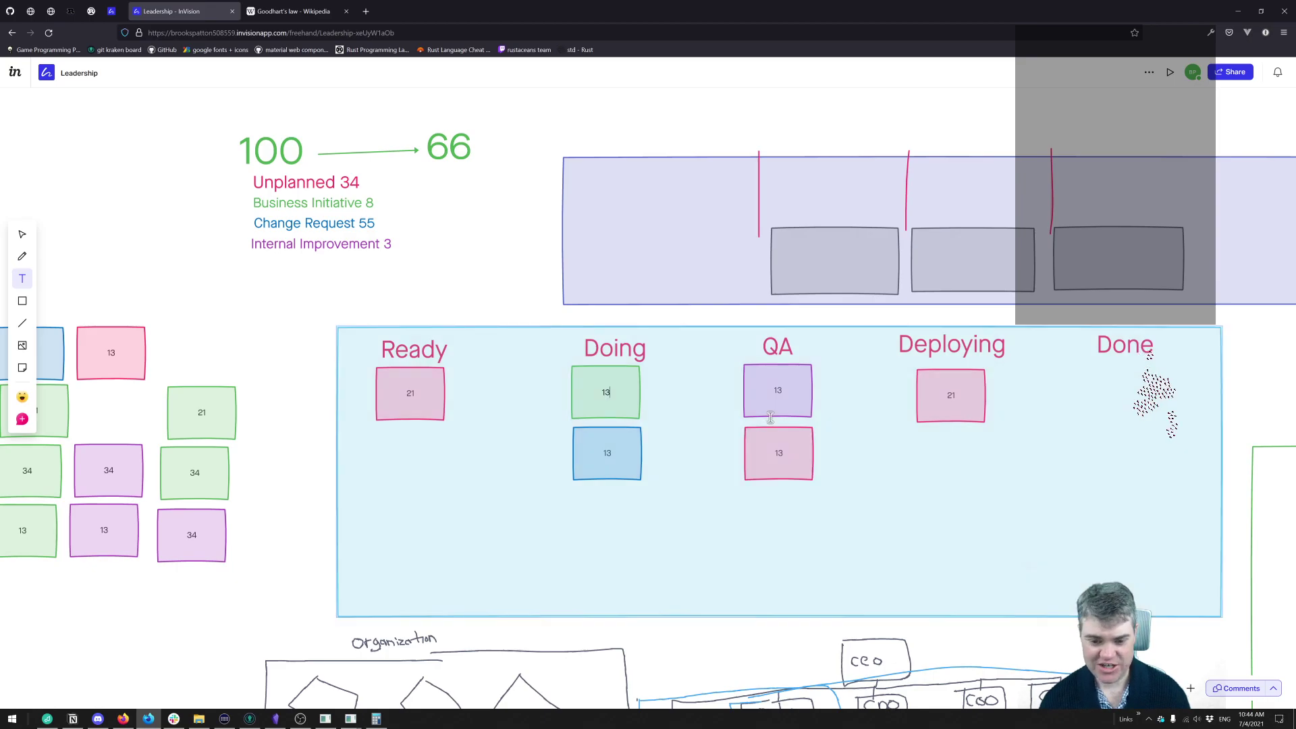
pyautogui.press('Delete')
pyautogui.press('Delete')
pyautogui.write('21')
pyautogui.press('Escape')
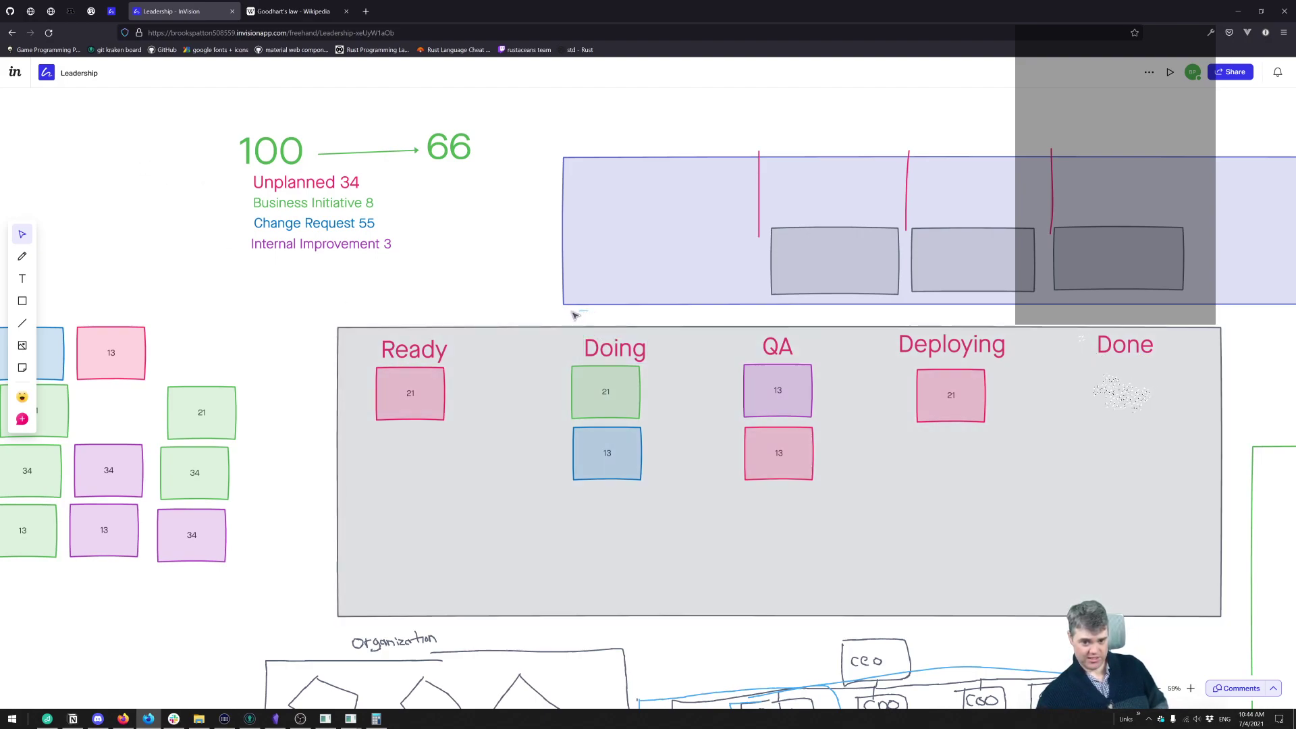
# Marquee-select the Doing label along with its green 21 and blue 13 stickies.
pyautogui.moveTo(525, 317); pyautogui.dragTo(695, 496)
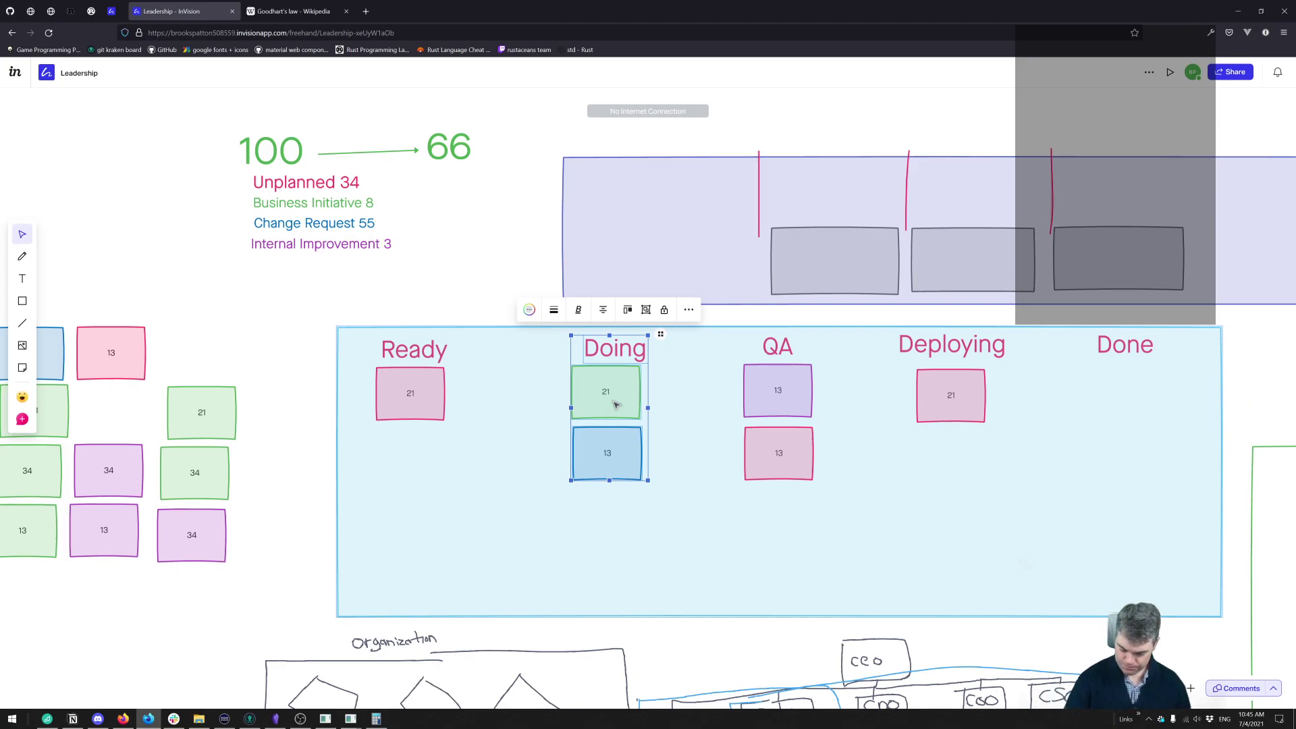
# In Obsidian, write that work raising board points over average velocity must wait for a future sprint.
pyautogui.press('super+Tab')
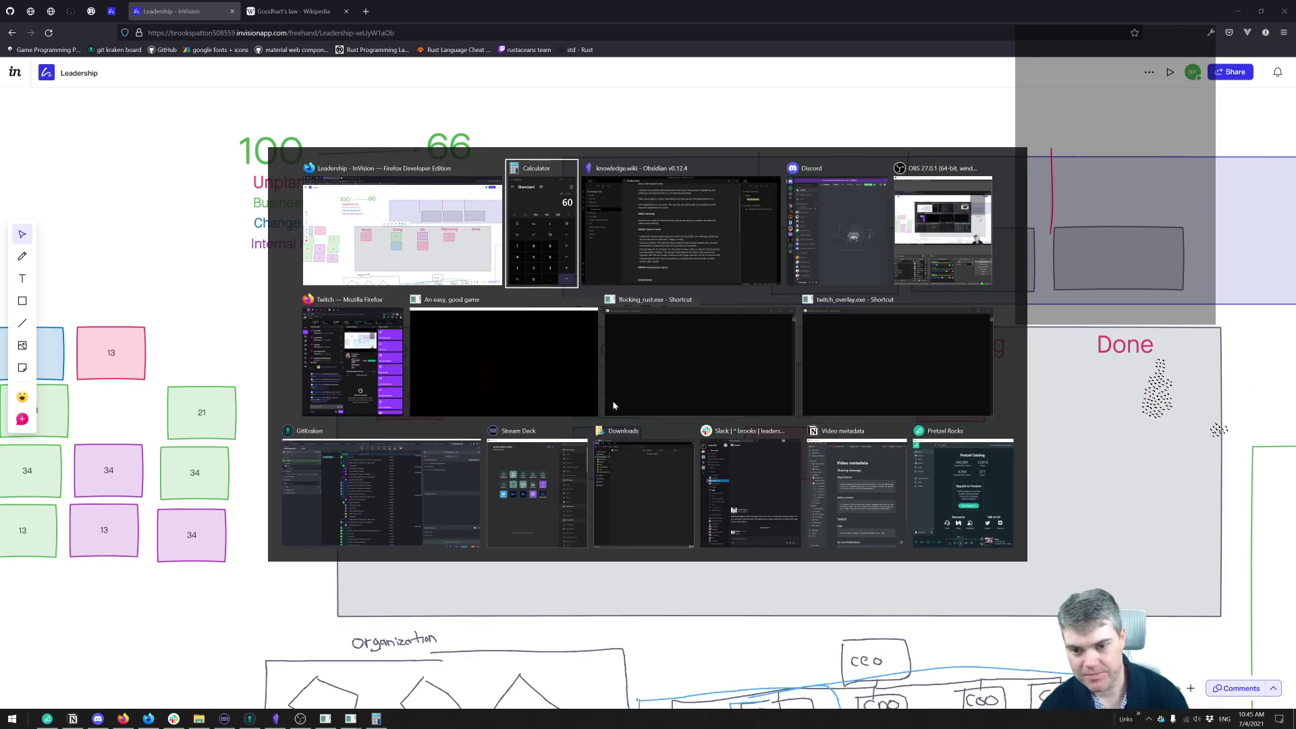
pyautogui.press('Right')
pyautogui.press('Return')
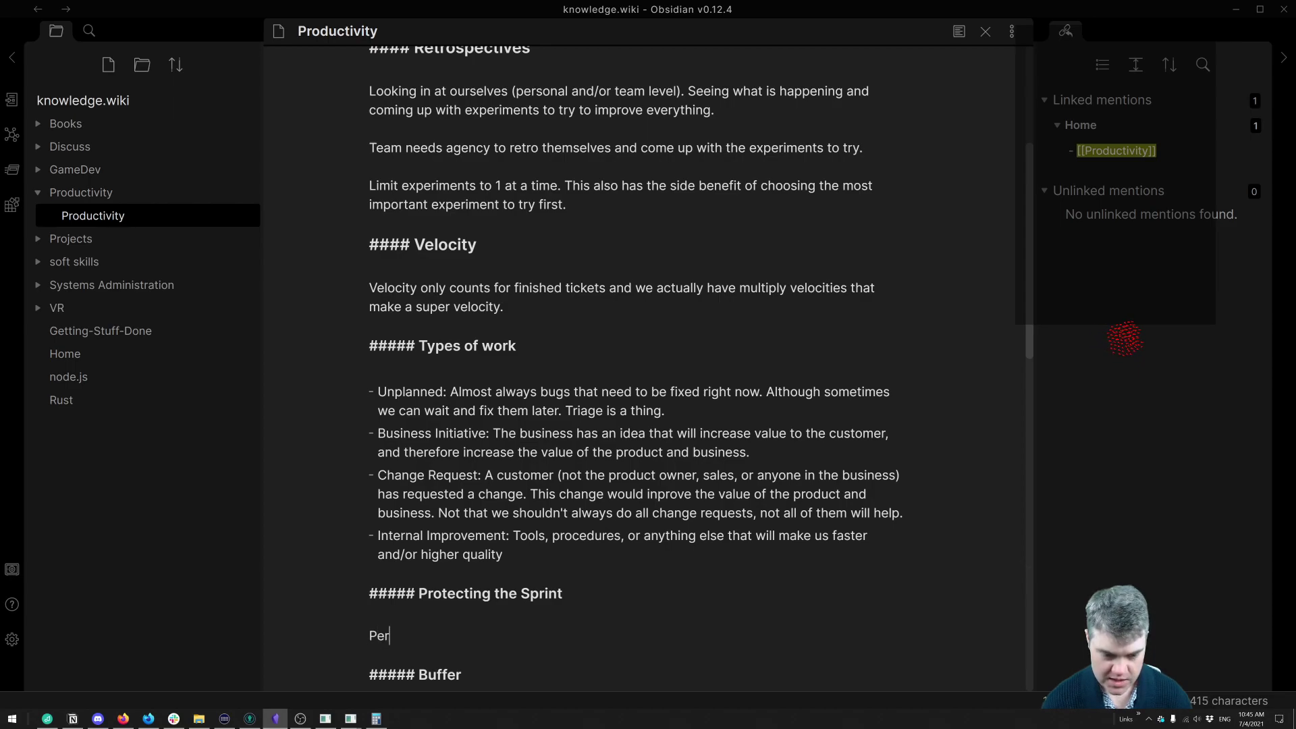
pyautogui.write('ng work that would increase the number of points ')
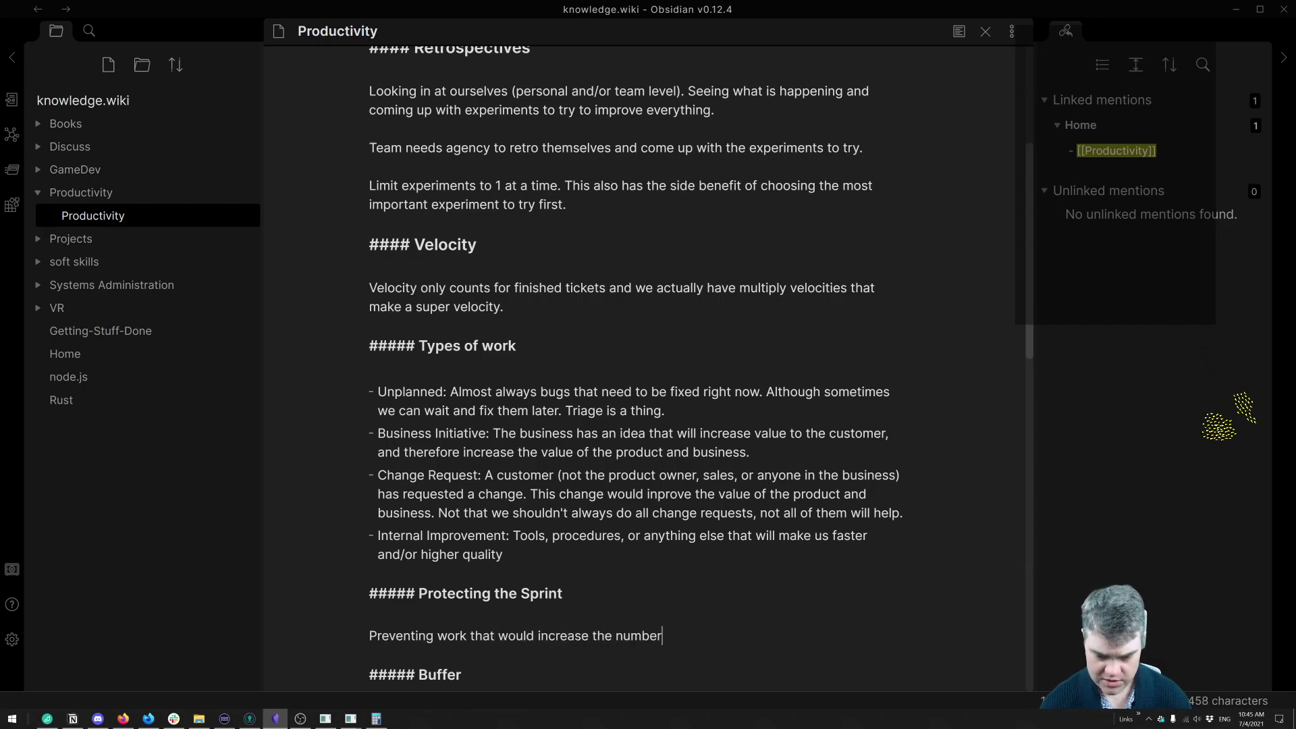
pyautogui.write('on the board ovre')
pyautogui.press('BackSpace')
pyautogui.press('BackSpace')
pyautogui.write('er the average velocity')
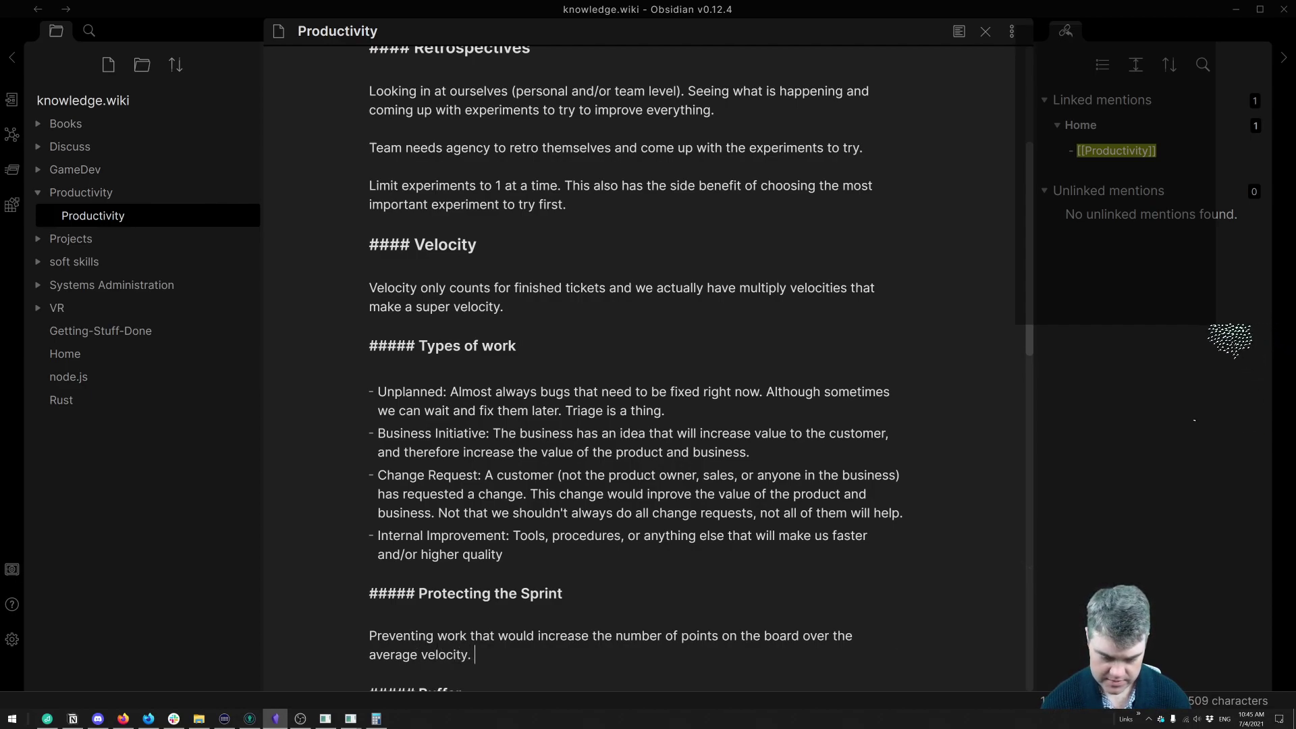
pyautogui.write('. Those ')
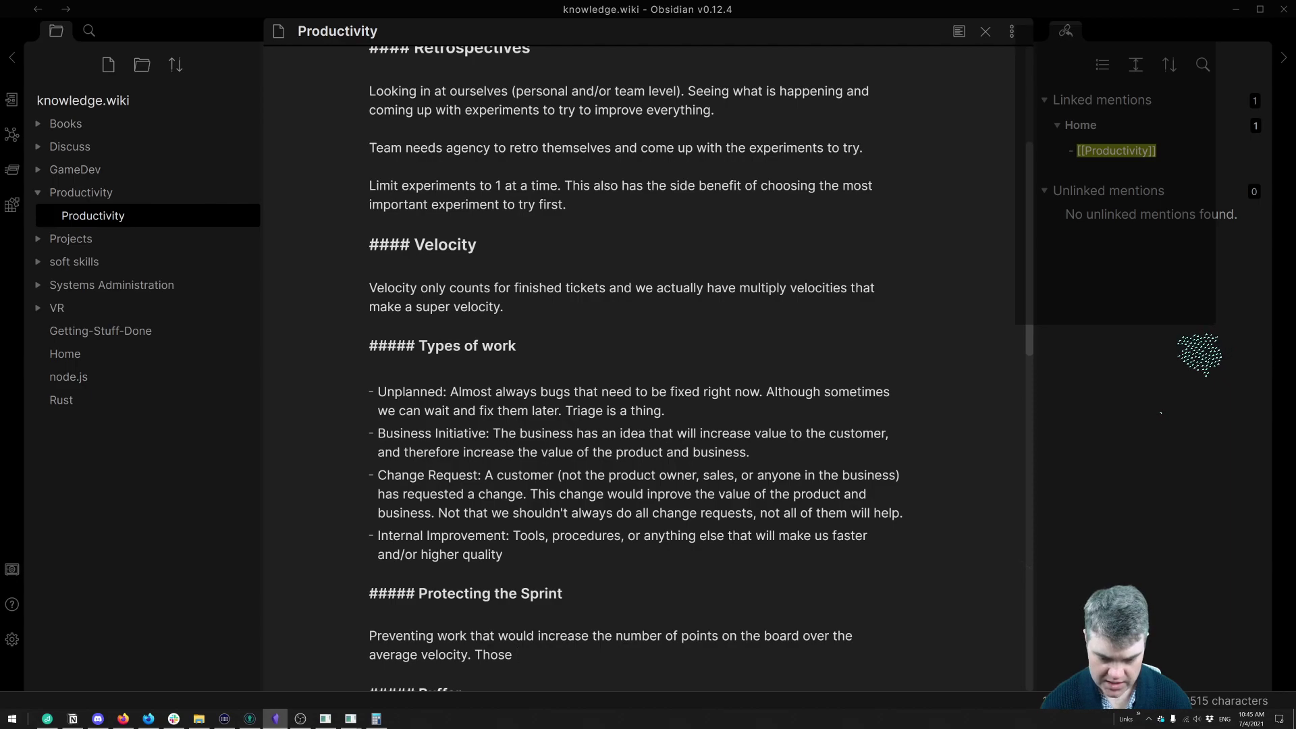
pyautogui.write('tickets should either wait until a future s')
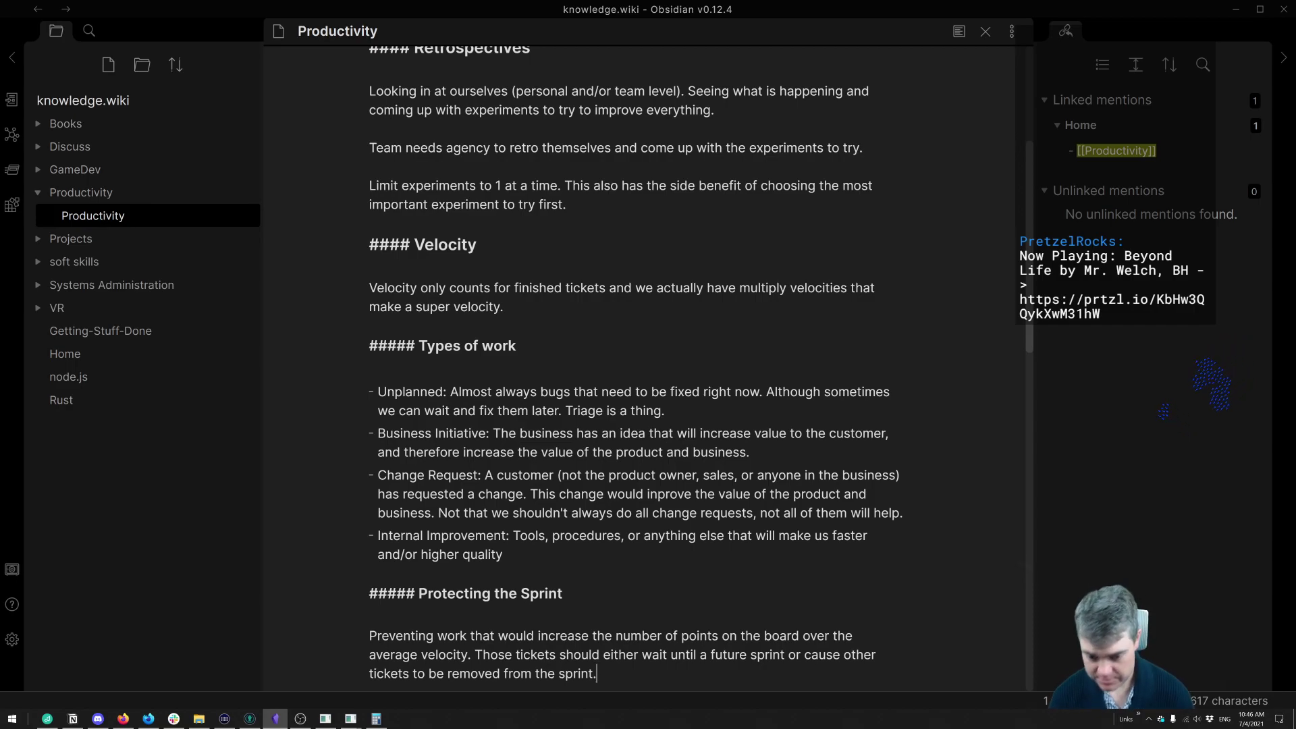
pyautogui.scroll(-3, 638, 365)
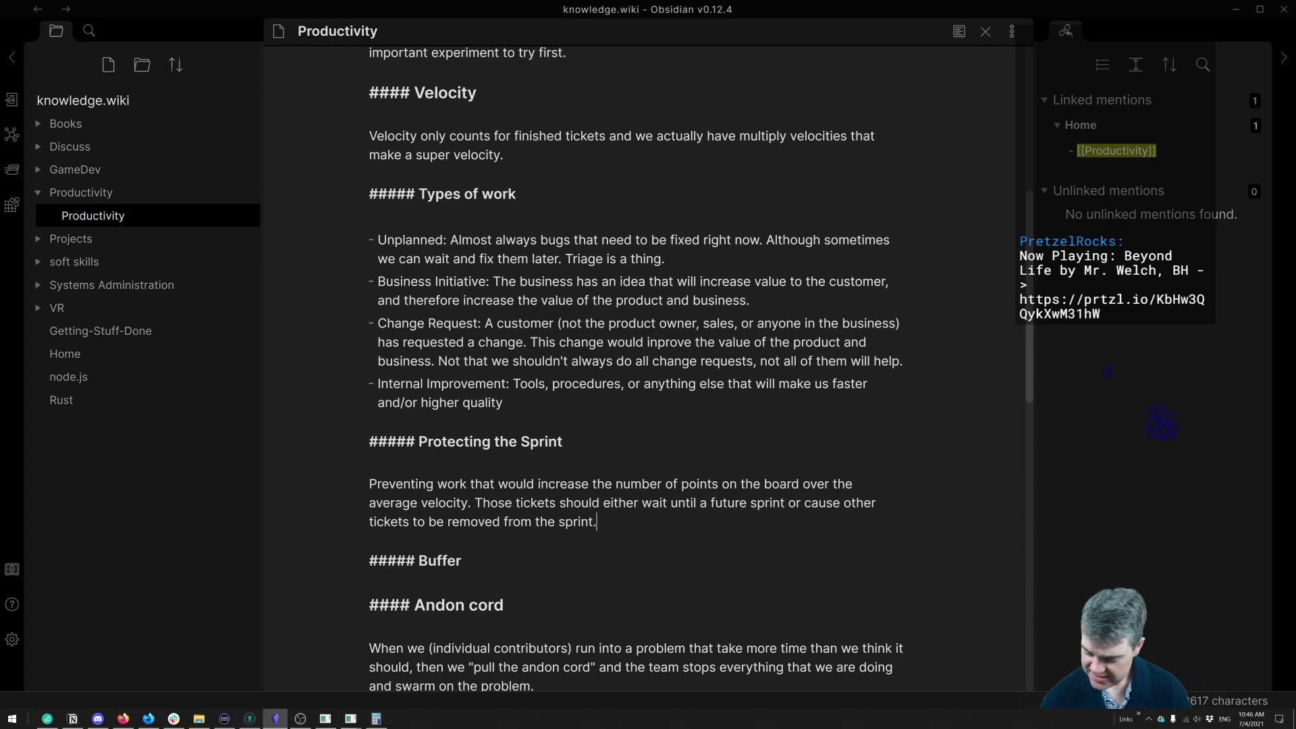